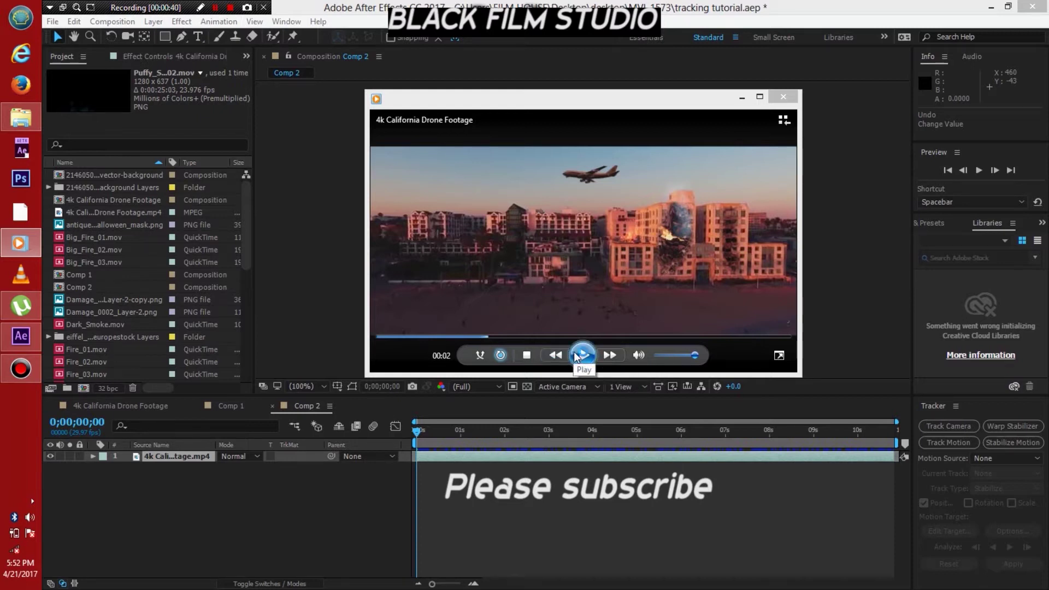
- Play the finished damaged-building clip in the media player, then return to Comp 2
left_click(578, 356)
left_click(583, 358)
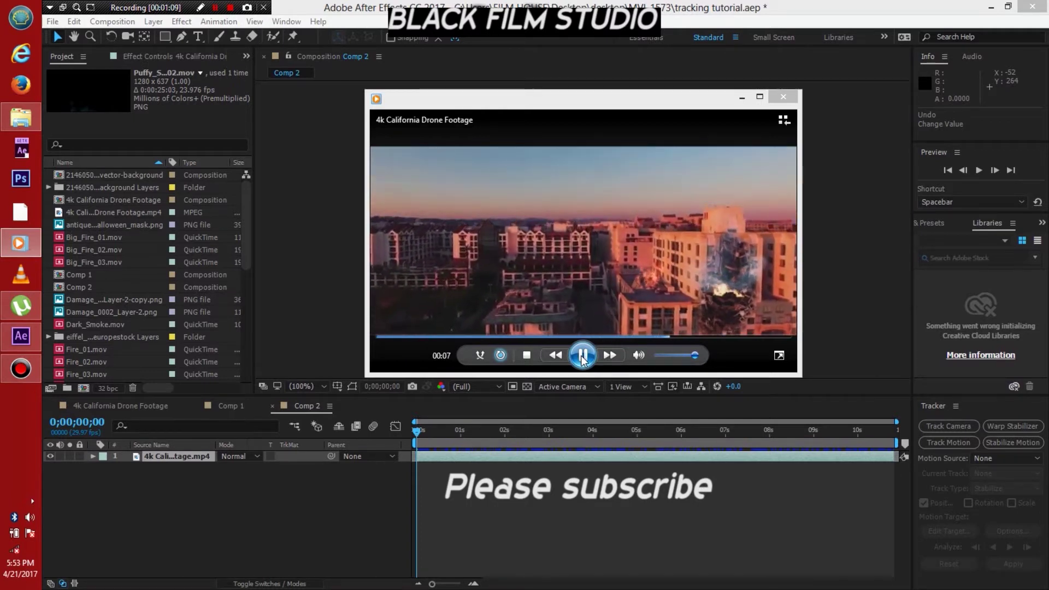
left_click(452, 430)
- Skim and play the Comp 2 drone footage, then bring up Composition Settings for Comp 3
mouse_move(475, 432)
left_mouse_down()
mouse_move(693, 430)
mouse_move(411, 429)
left_mouse_up()
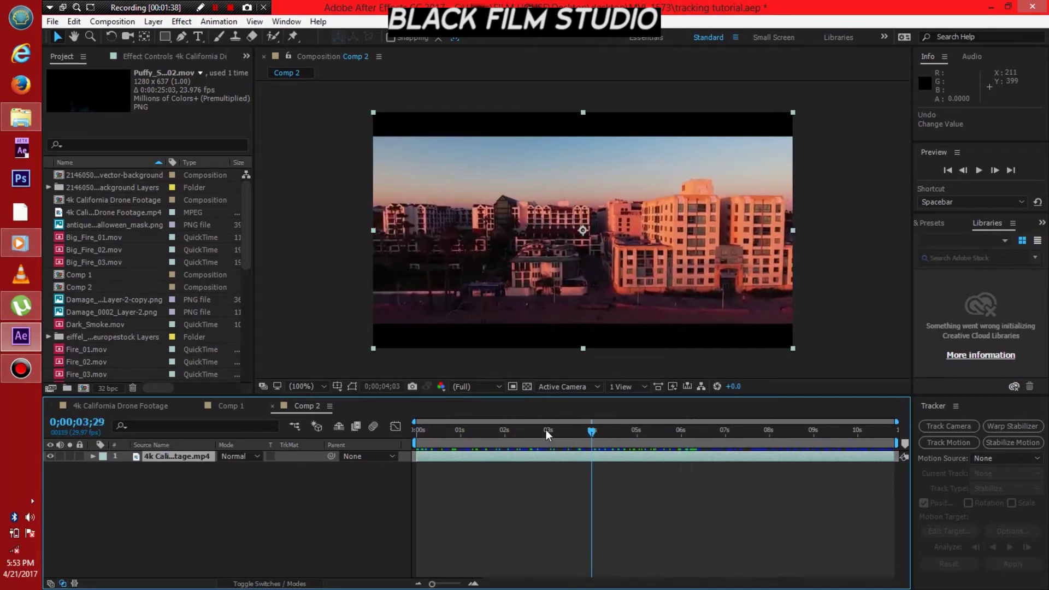
key("space")
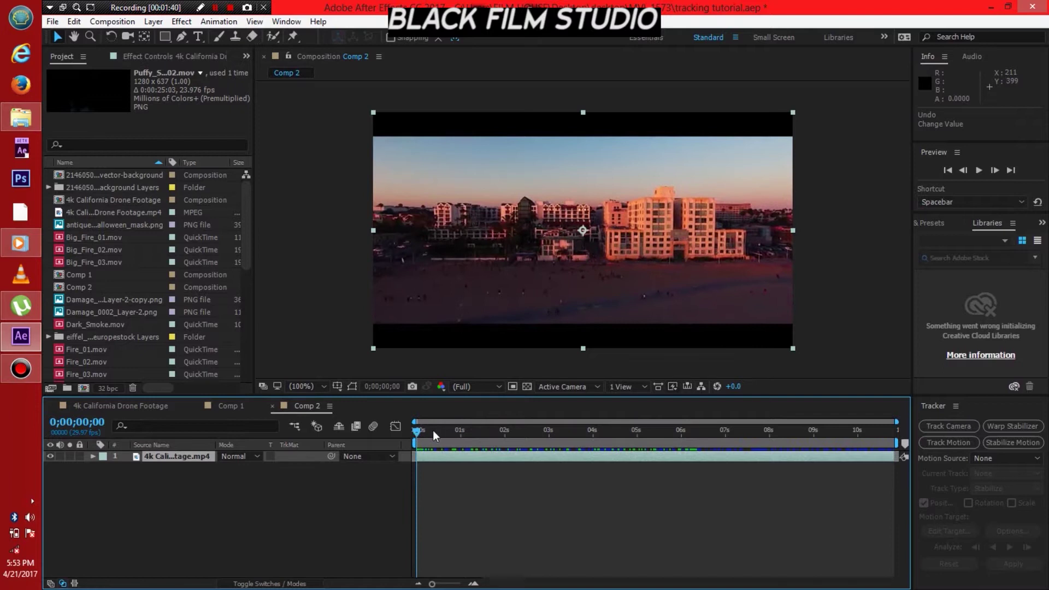
left_click_drag(514, 416, 611, 406)
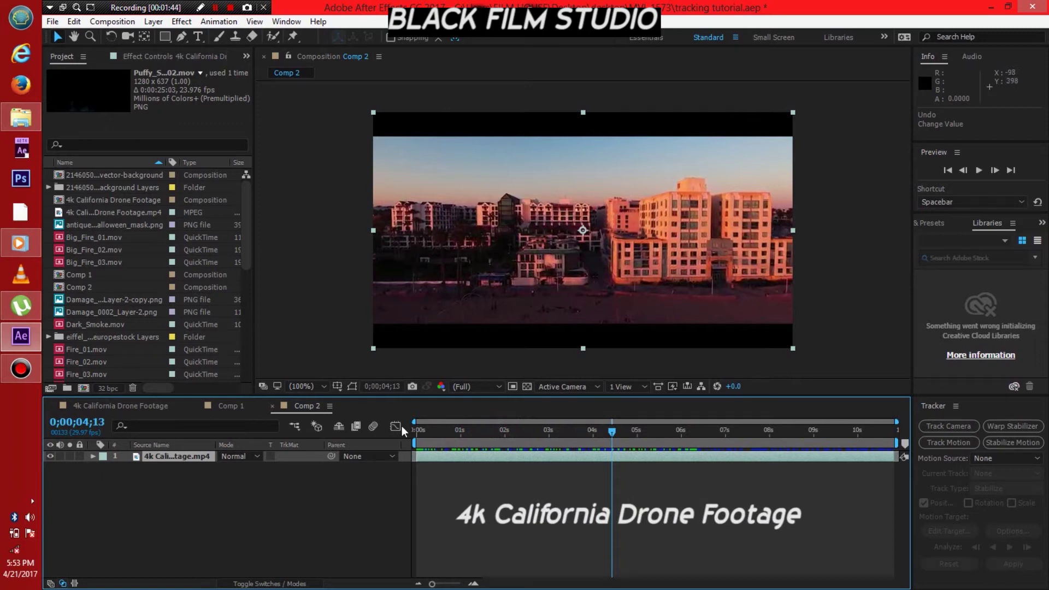
mouse_move(419, 430)
left_mouse_down()
mouse_move(445, 431)
mouse_move(410, 436)
left_mouse_up()
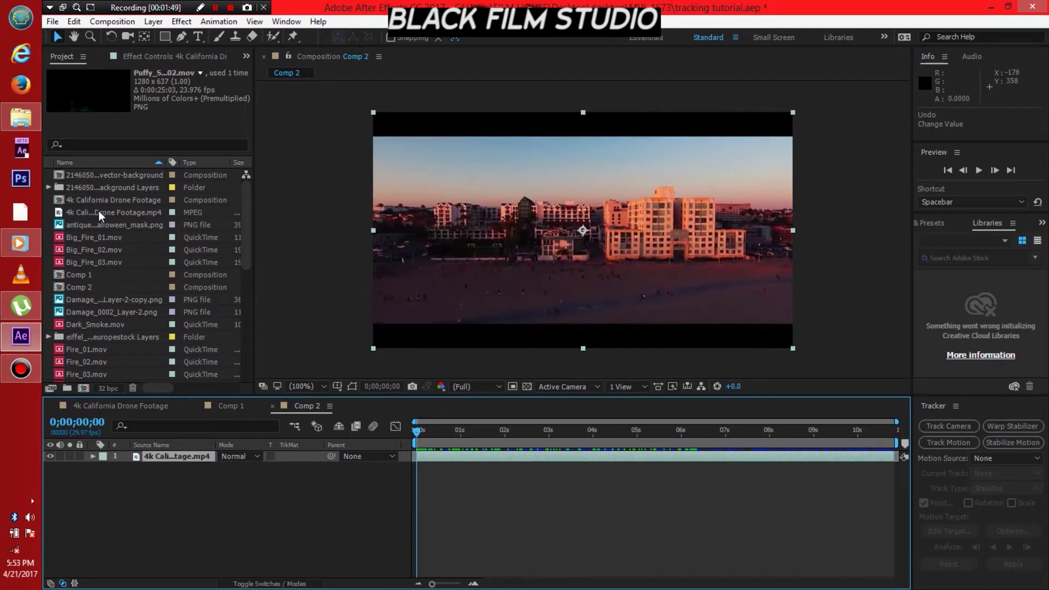
key("ctrl+n")
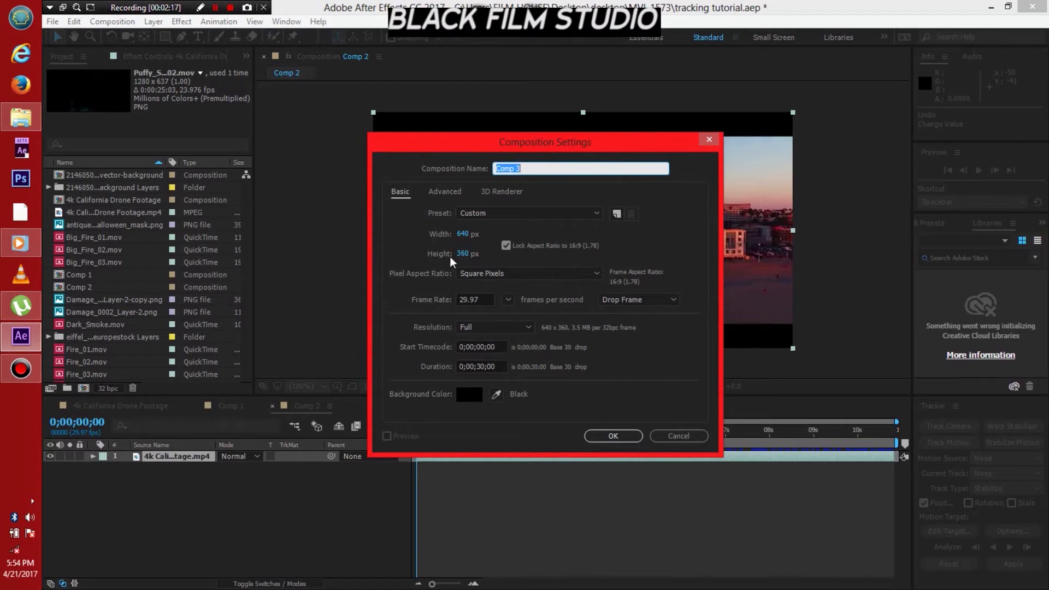
- Create the 640×360 Comp 3 and switch back to Comp 2
left_click(613, 435)
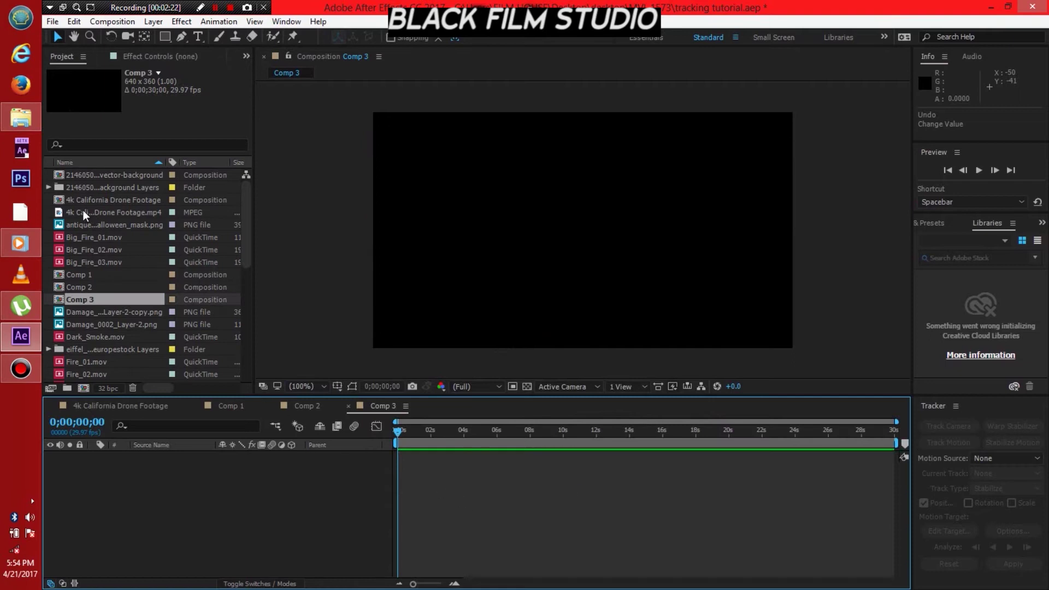
left_click(85, 211)
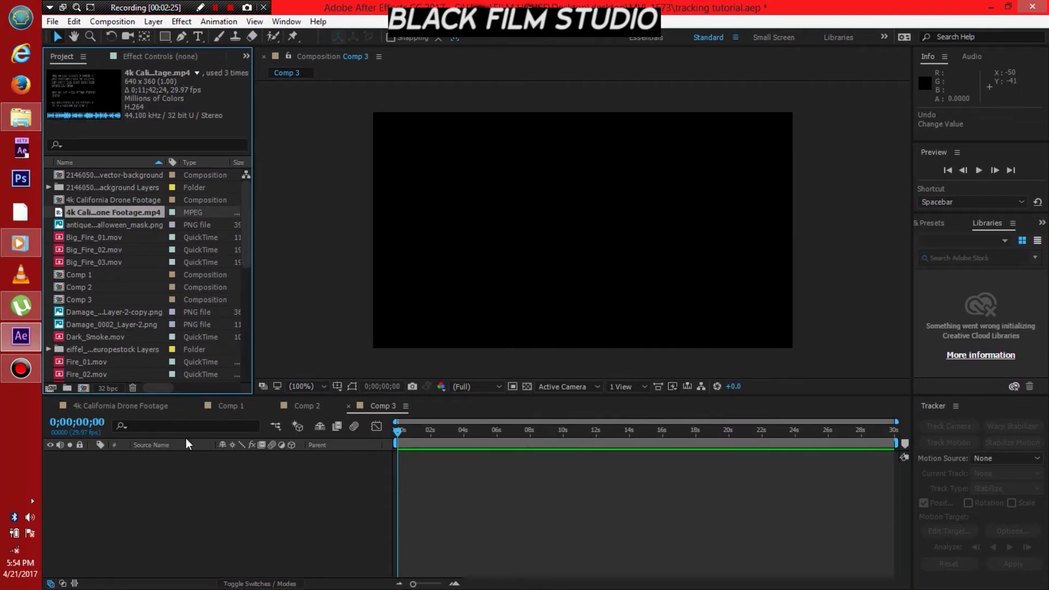
left_click(304, 406)
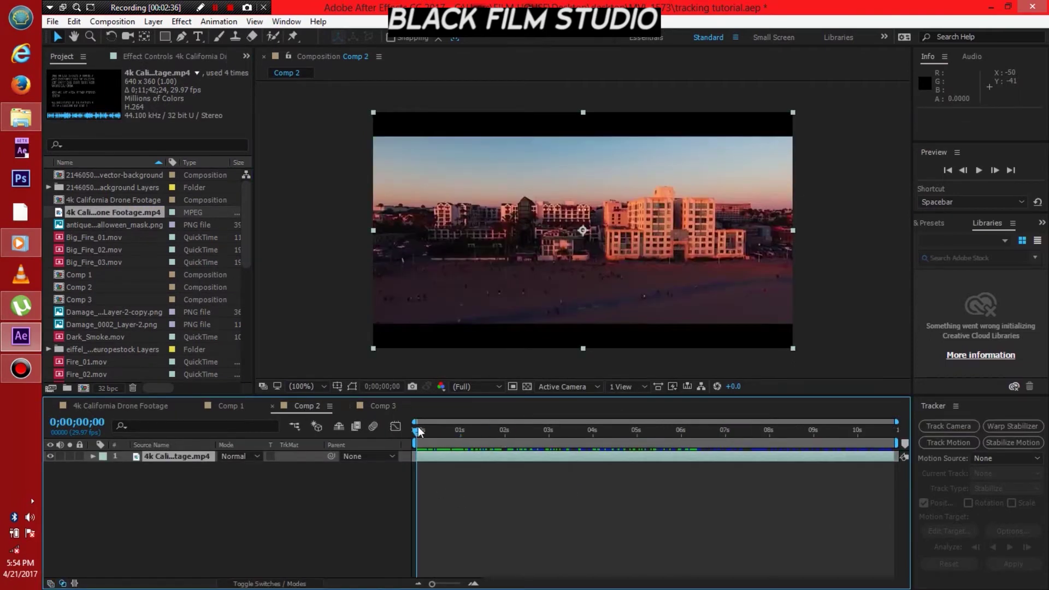
- Scrub the drone footage back to its first frame and select its layer
left_click_drag(419, 433, 840, 445)
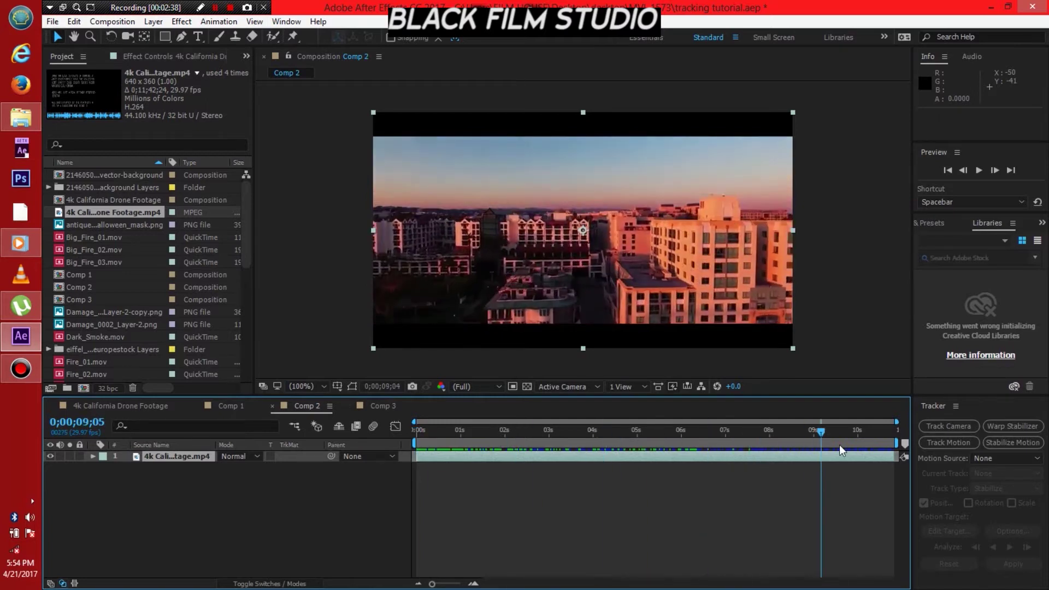
left_click_drag(839, 445, 801, 438)
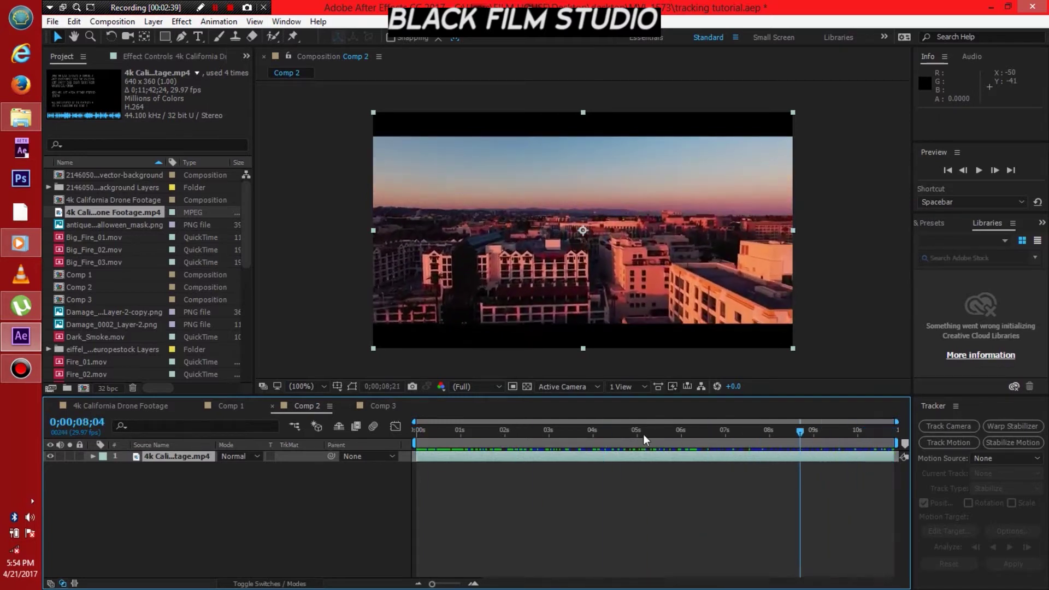
left_click_drag(424, 427, 412, 426)
left_click(434, 470)
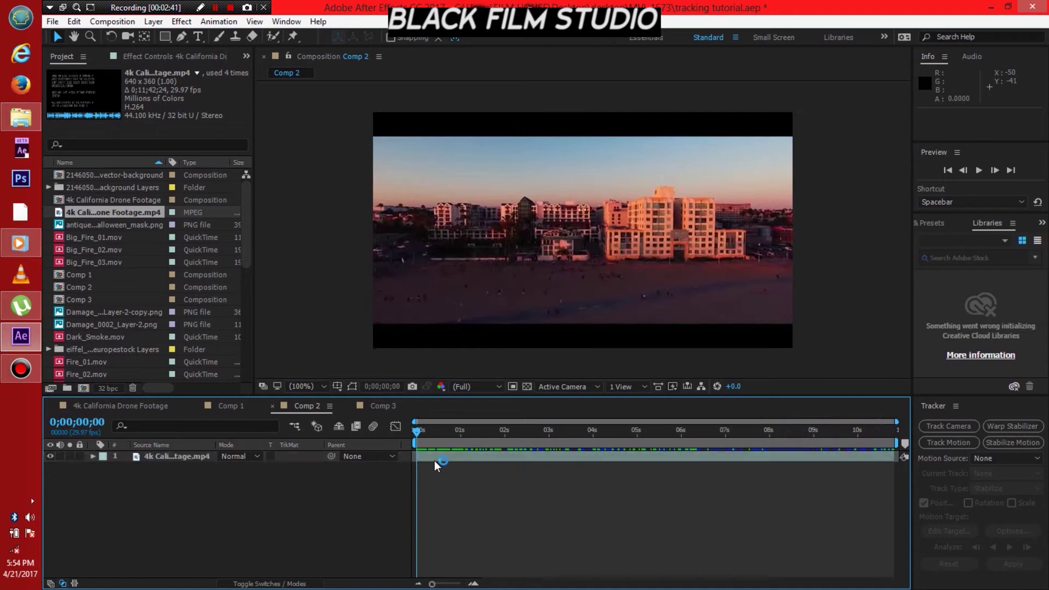
left_click(435, 456)
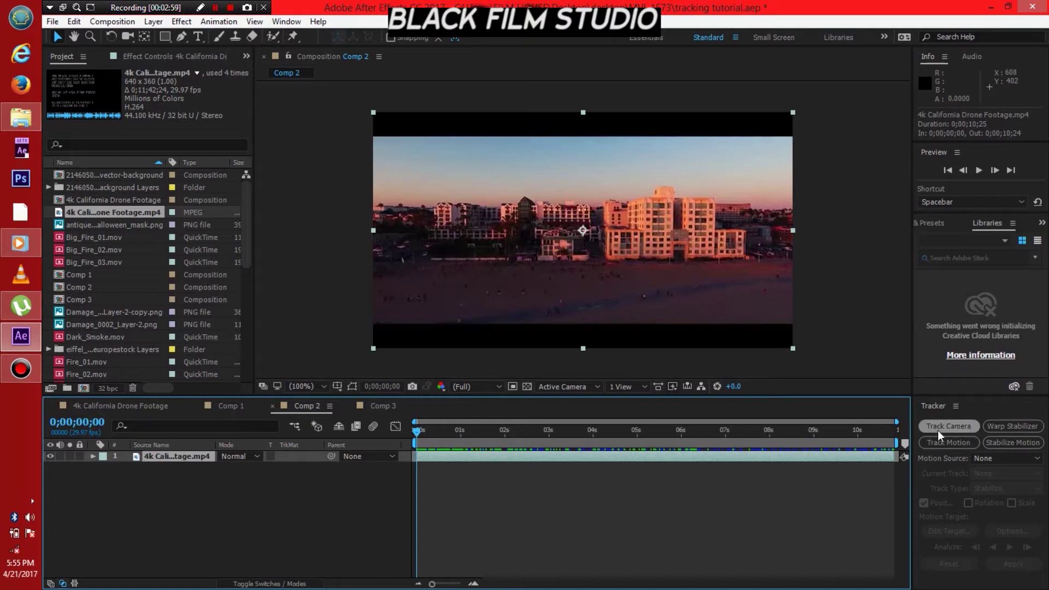
left_click(966, 445)
left_click(294, 22)
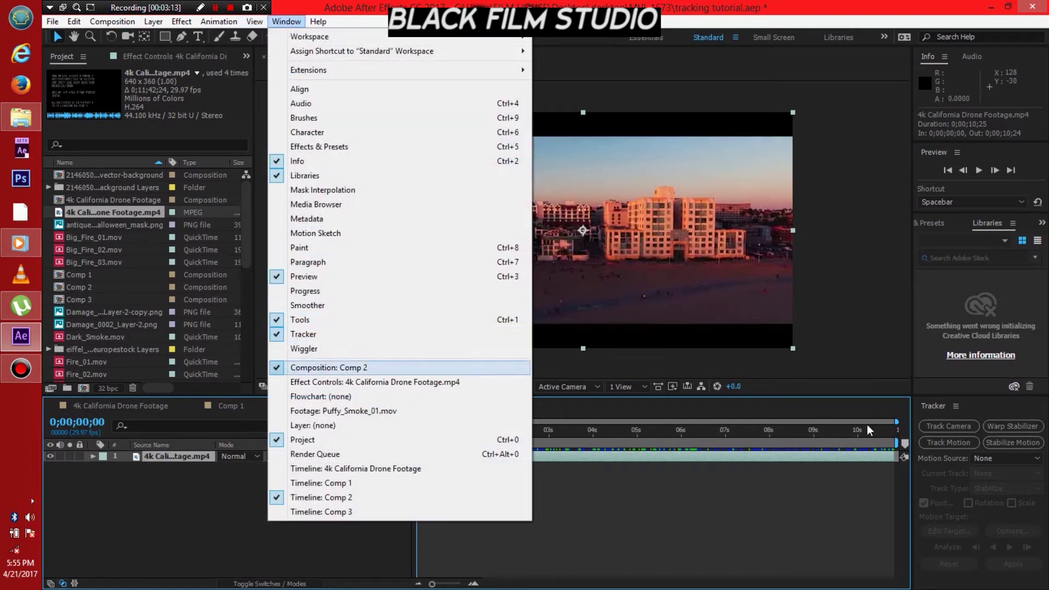
left_click(932, 410)
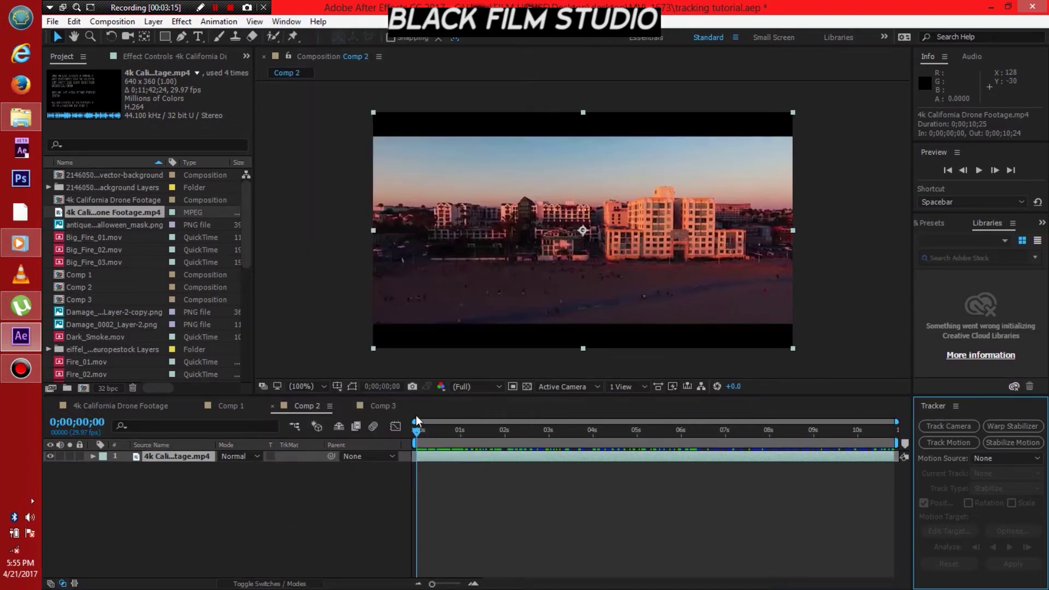
left_click(445, 458)
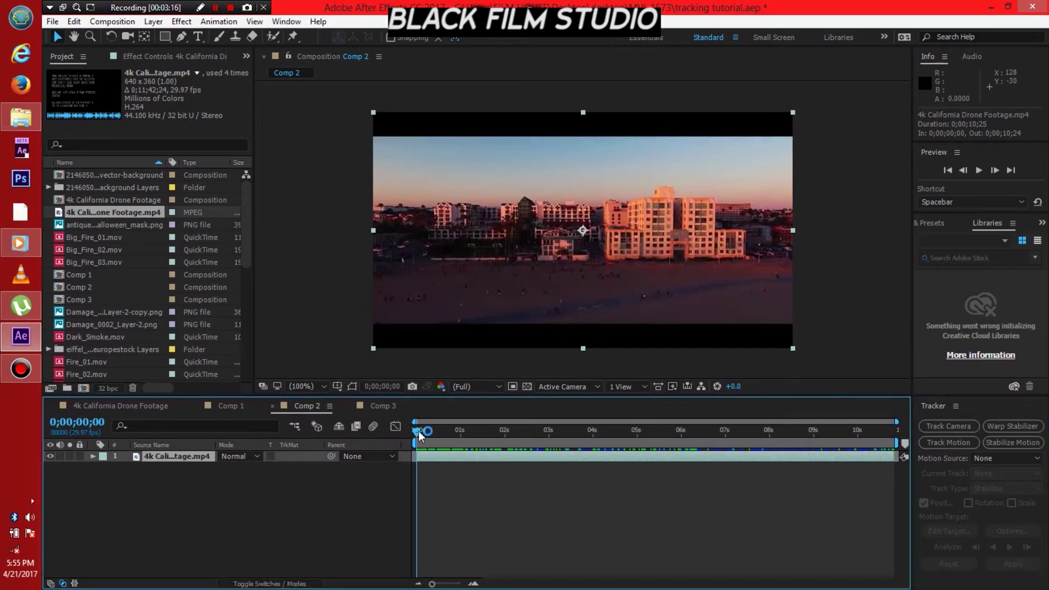
- Run Track Camera on the drone footage and scrub to check the solved points (0.18 px error)
left_click(947, 426)
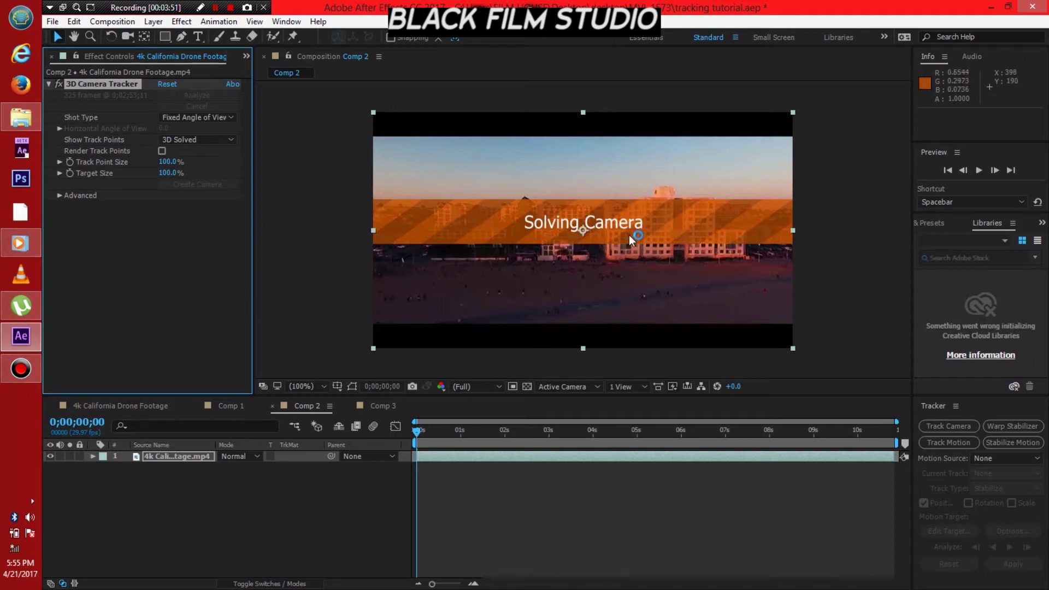
left_click_drag(452, 431, 819, 436)
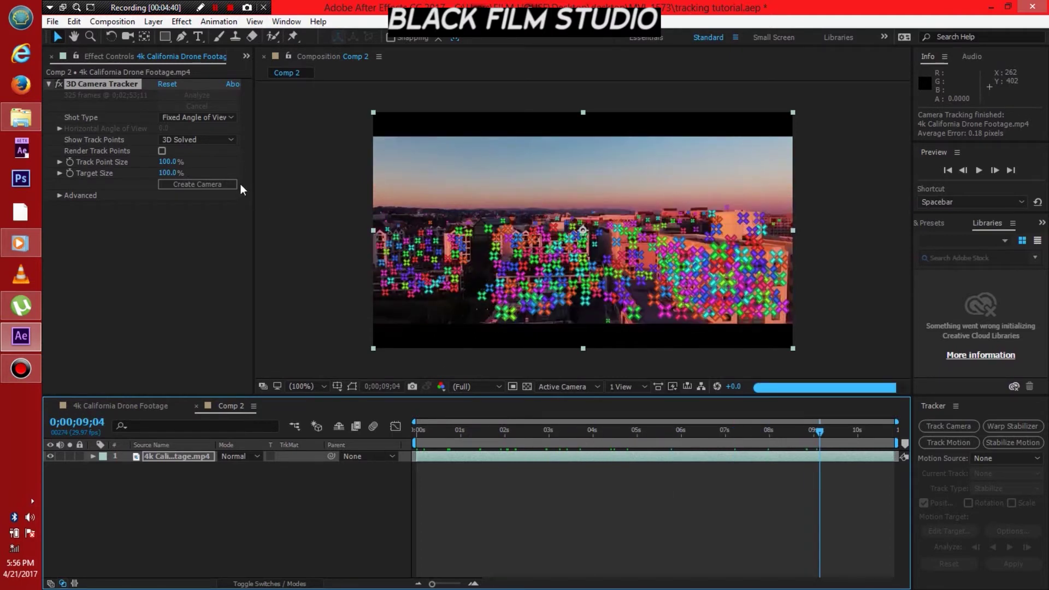
key("Home")
- Set Track Point Size to 50% and scrub to about five seconds to inspect the points
left_click(168, 161)
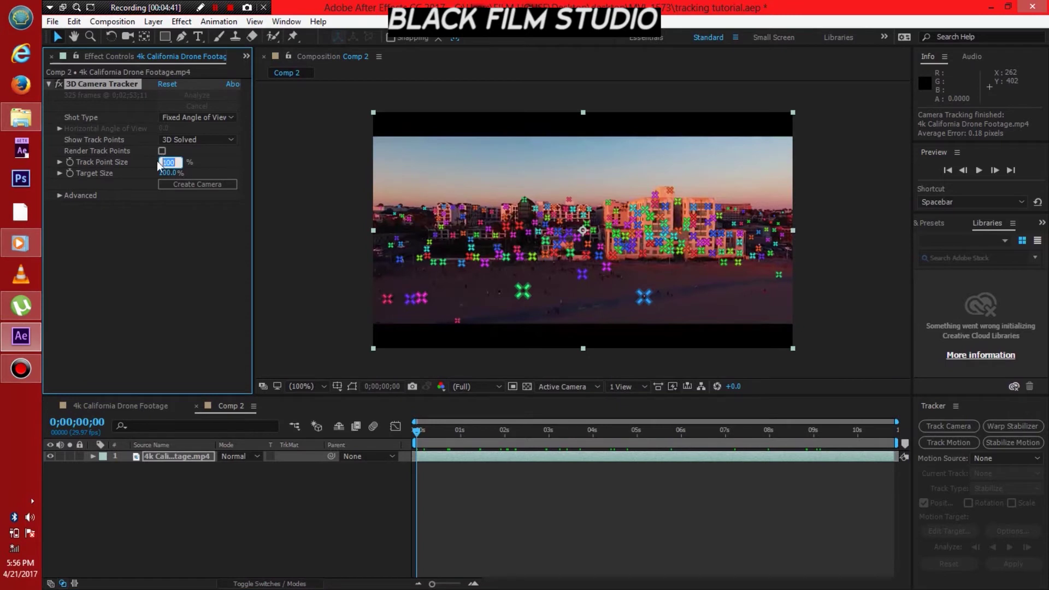
key("Return")
left_click_drag(173, 162, 133, 162)
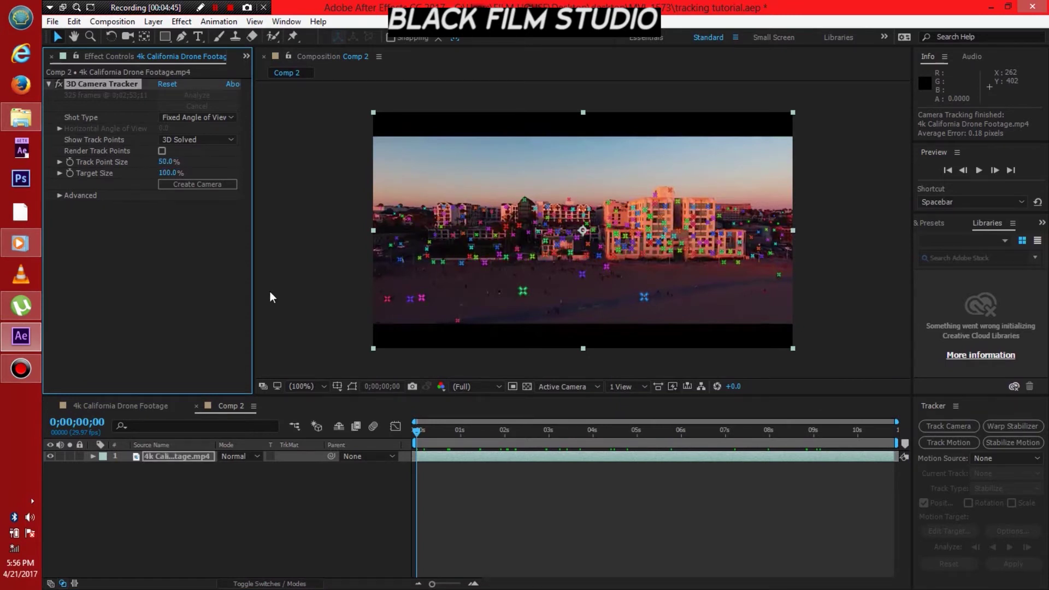
left_click_drag(429, 435, 532, 429)
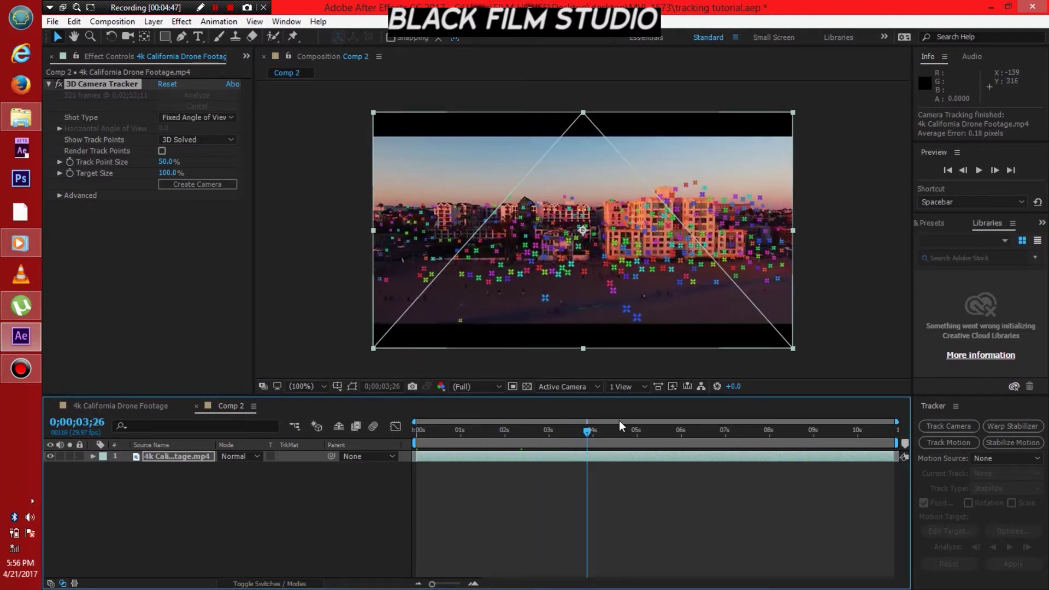
left_click_drag(553, 426, 638, 421)
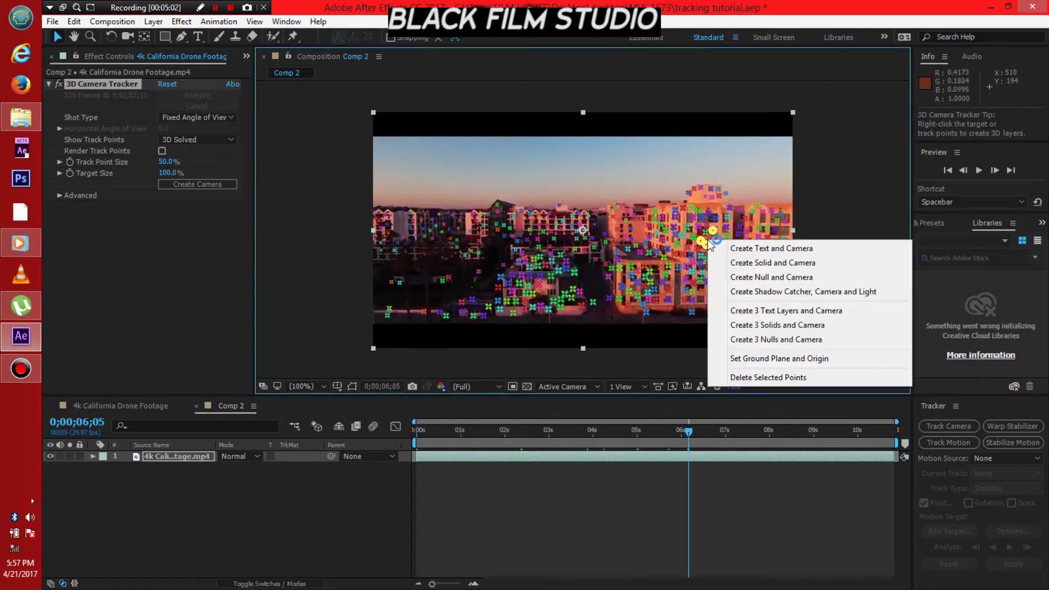
right_click(707, 239)
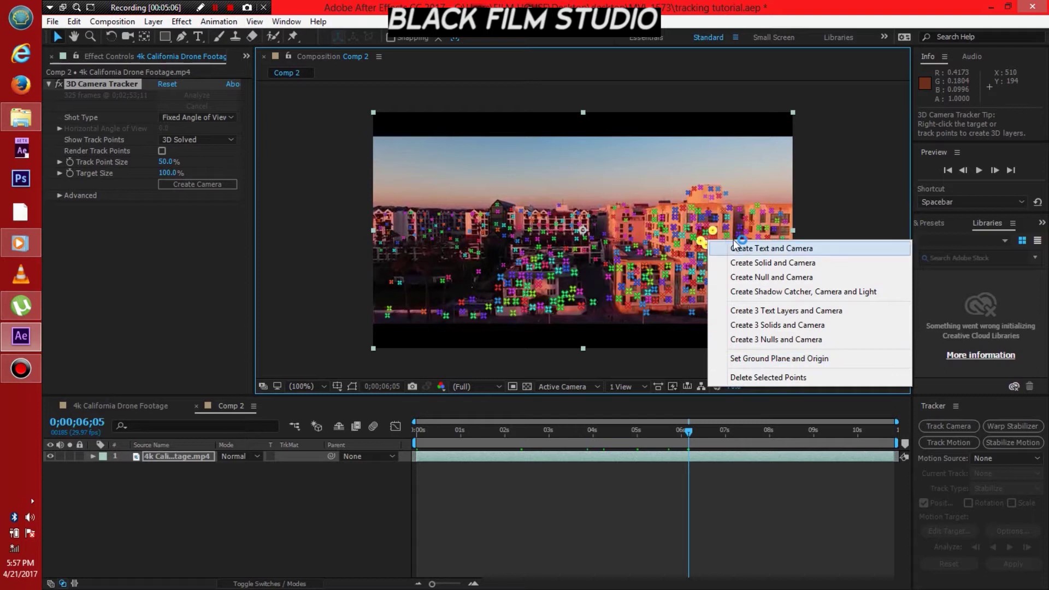
left_click(765, 264)
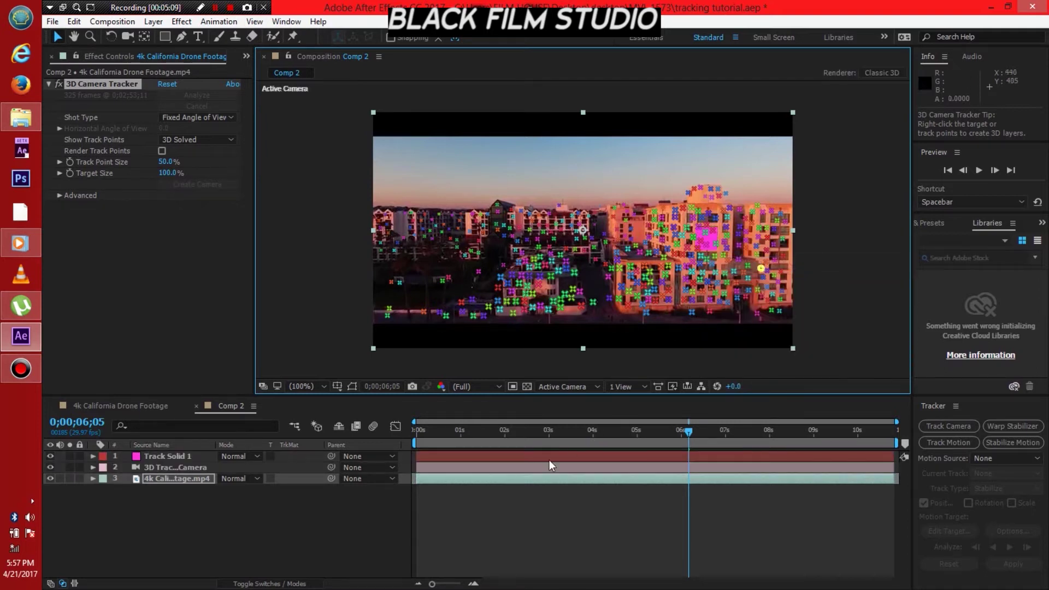
left_click(501, 517)
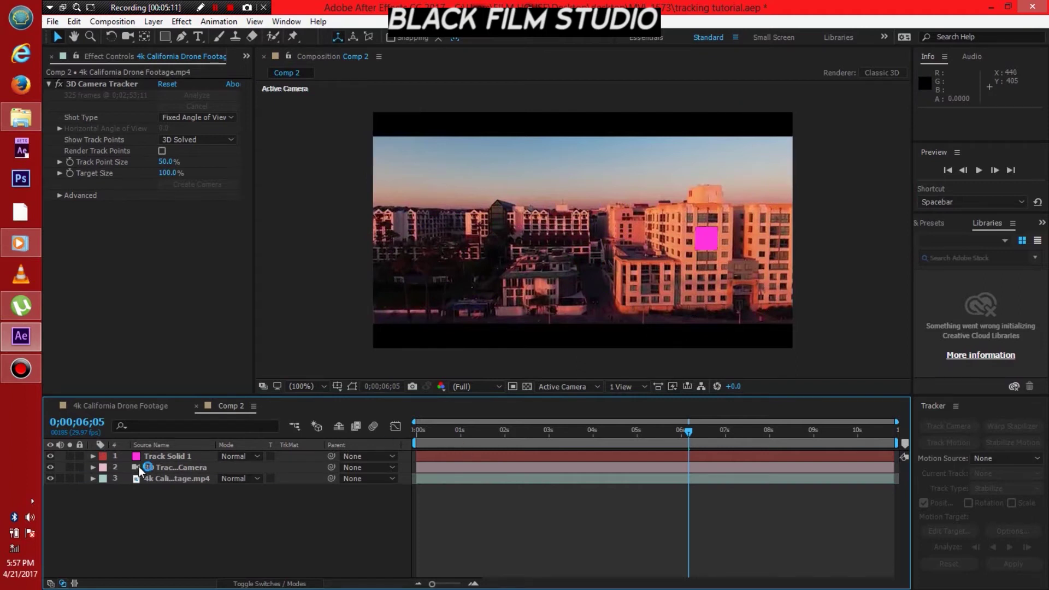
left_click(161, 468)
left_click(175, 456)
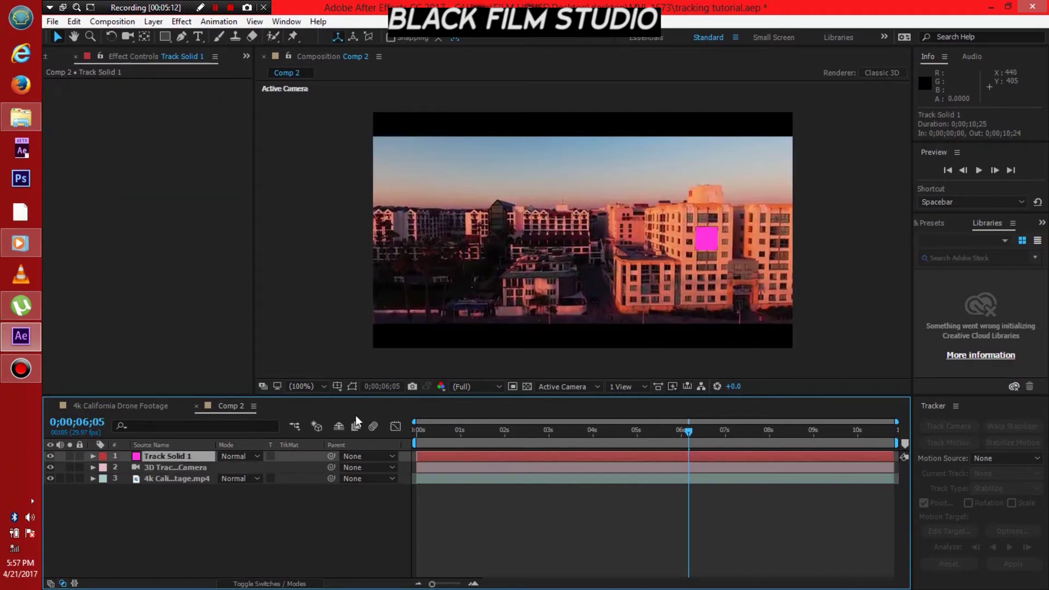
left_click(442, 426)
key("space")
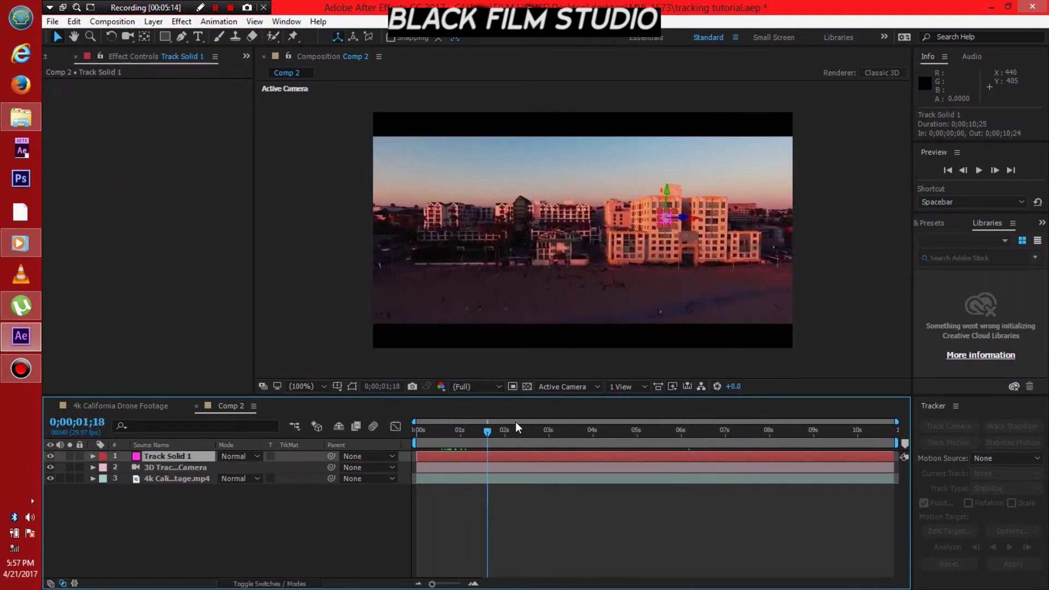
left_click(633, 475)
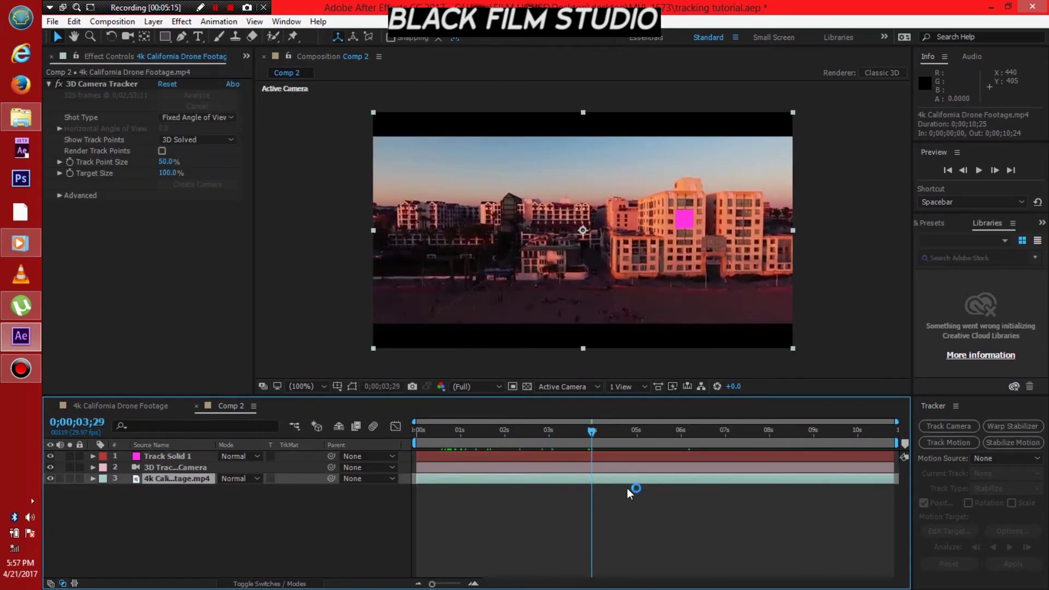
left_click(608, 508)
mouse_move(621, 431)
left_mouse_down()
mouse_move(642, 429)
mouse_move(394, 426)
left_mouse_up()
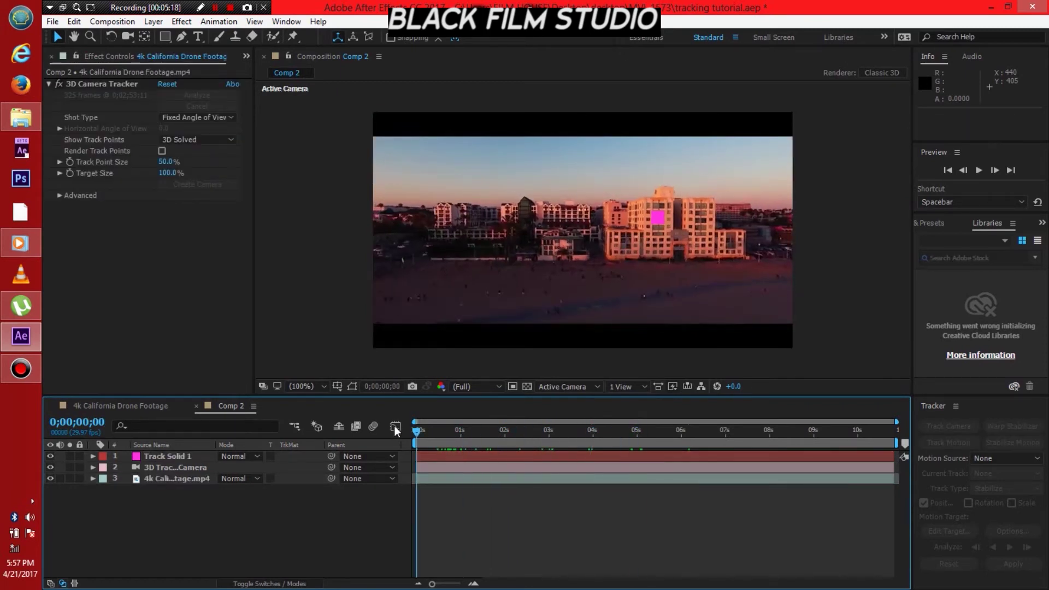
left_click(977, 171)
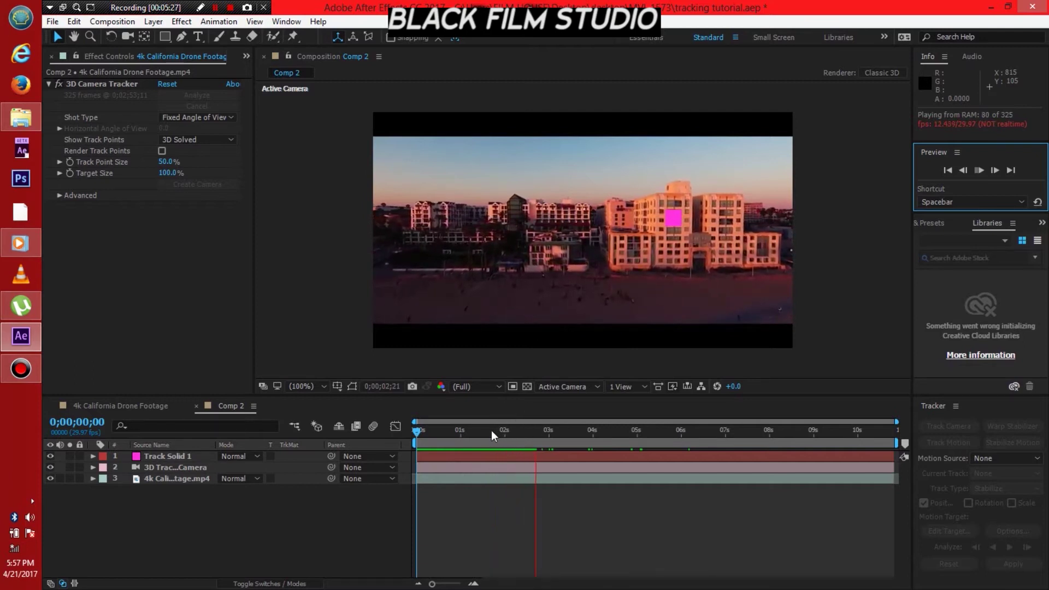
left_click_drag(445, 434, 427, 444)
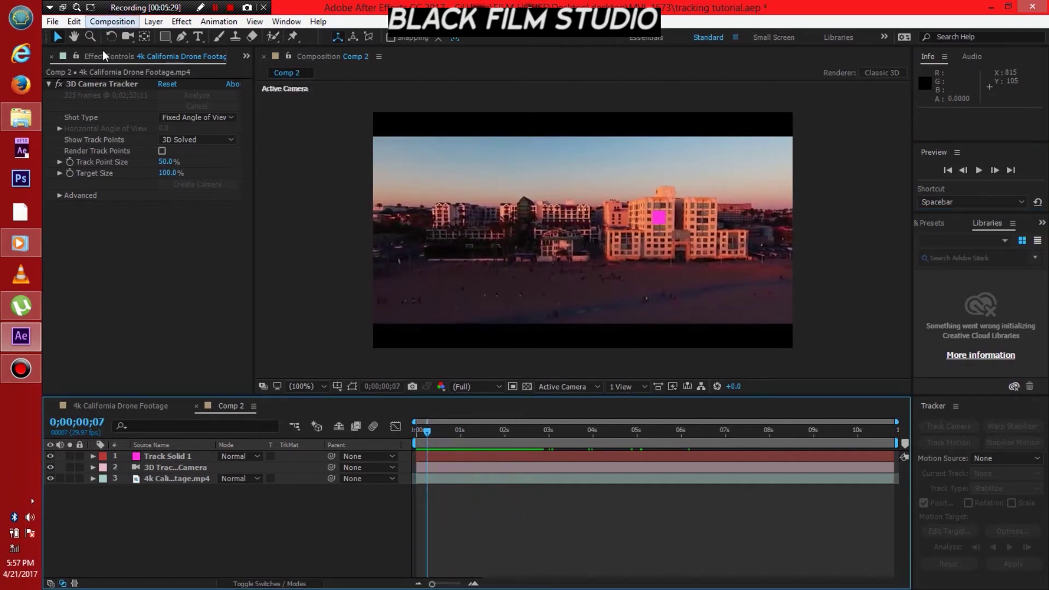
- Preview Damage_0001_Layer-2-copy.png from the Project panel and drag it into the Comp 2 timeline
left_click_drag(228, 57, 263, 79)
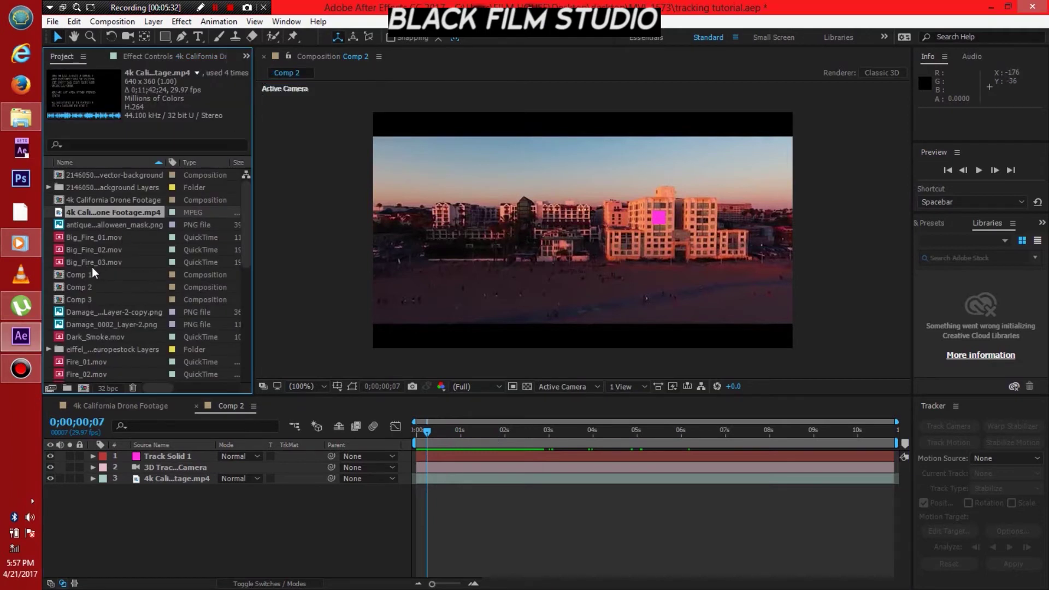
left_click(86, 227)
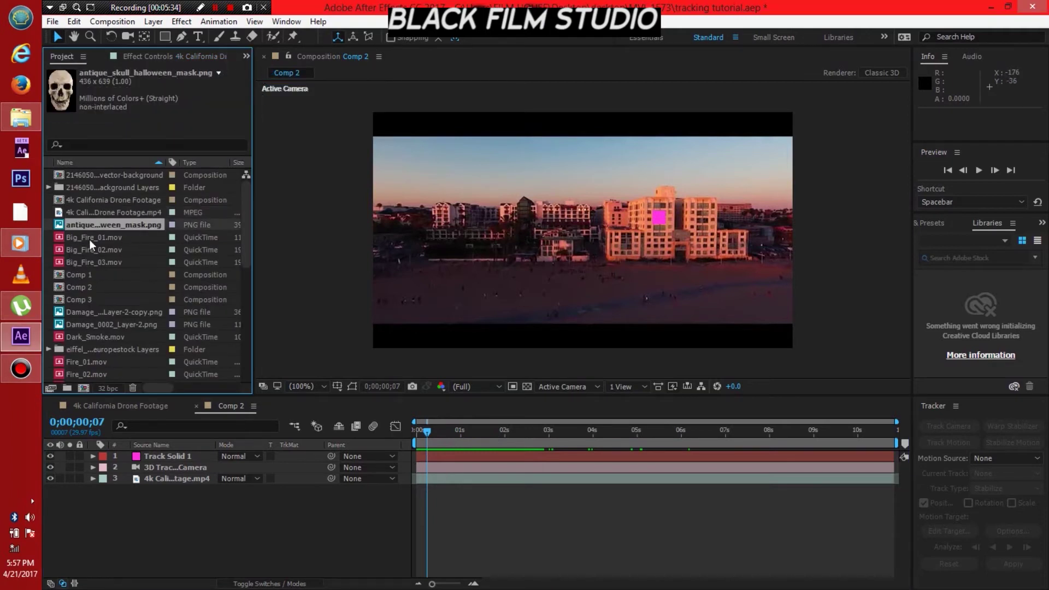
left_click(83, 313)
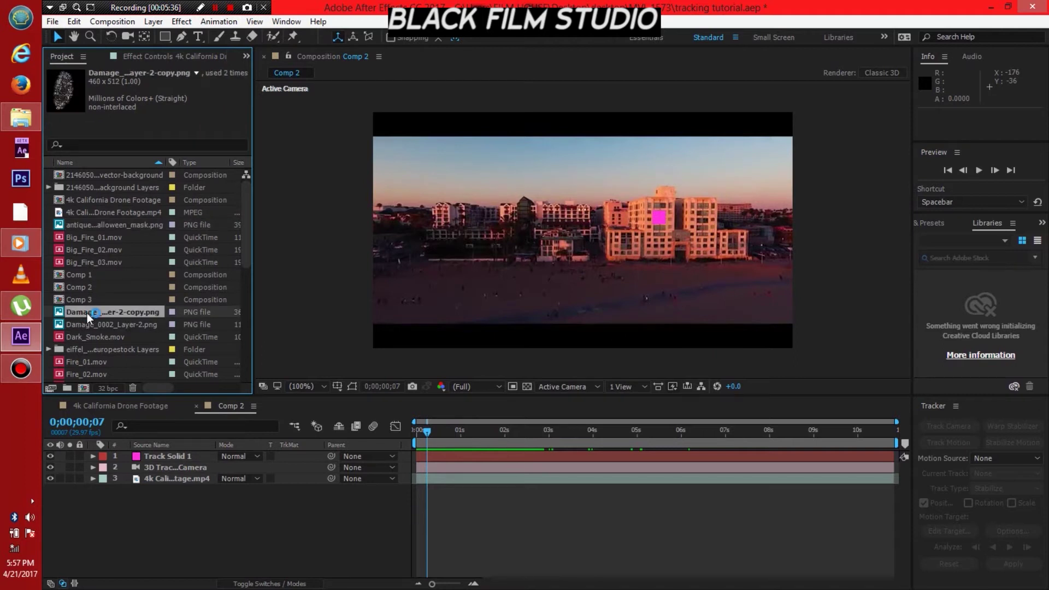
double_click(87, 313)
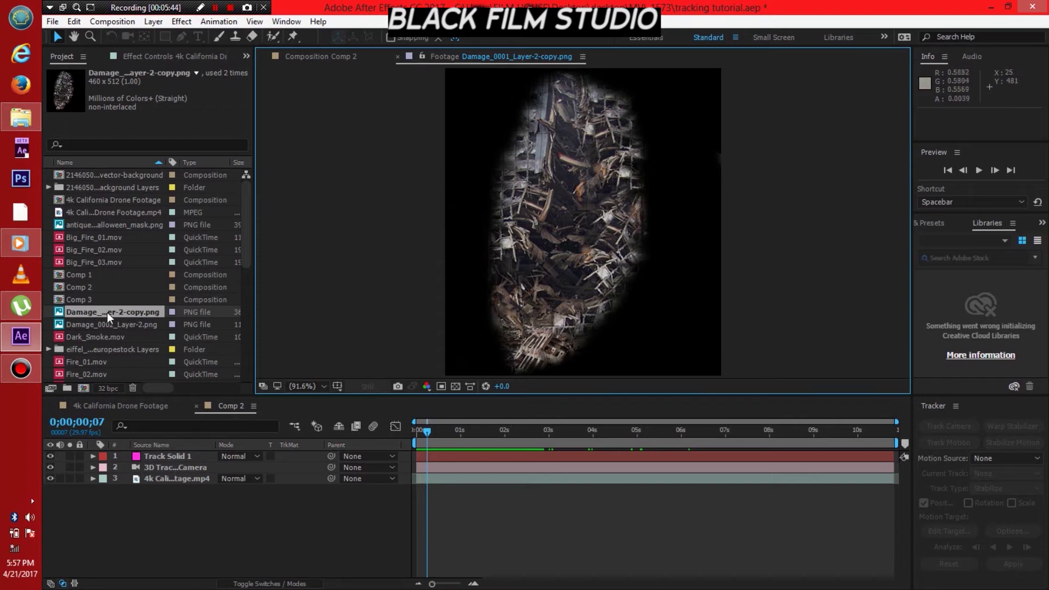
left_click_drag(108, 312, 166, 454)
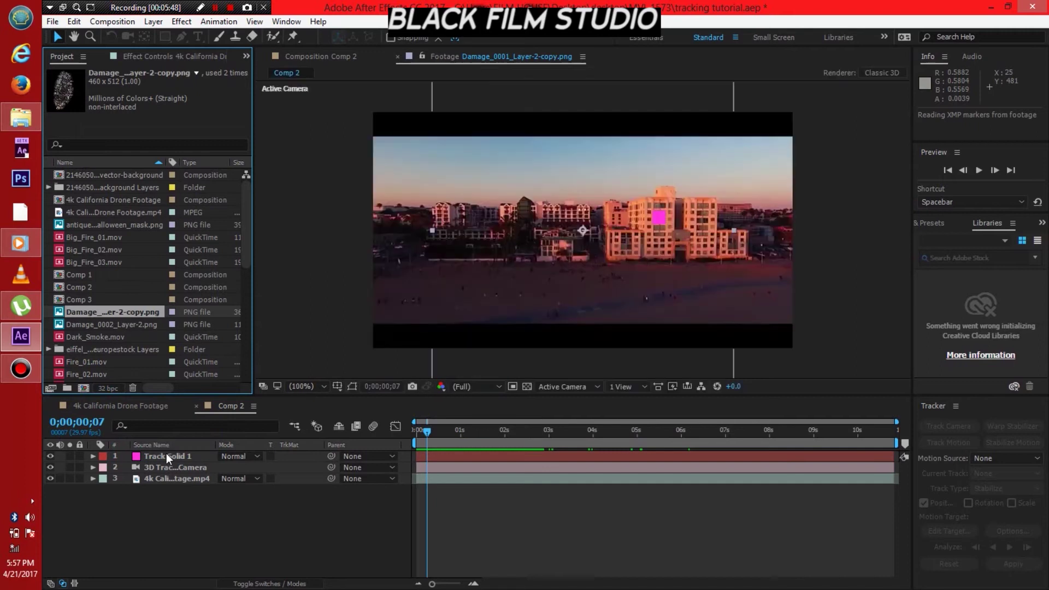
left_click(248, 583)
- Make the Damage layer 3D and paste Track Solid 1's Position onto it
left_click(291, 456)
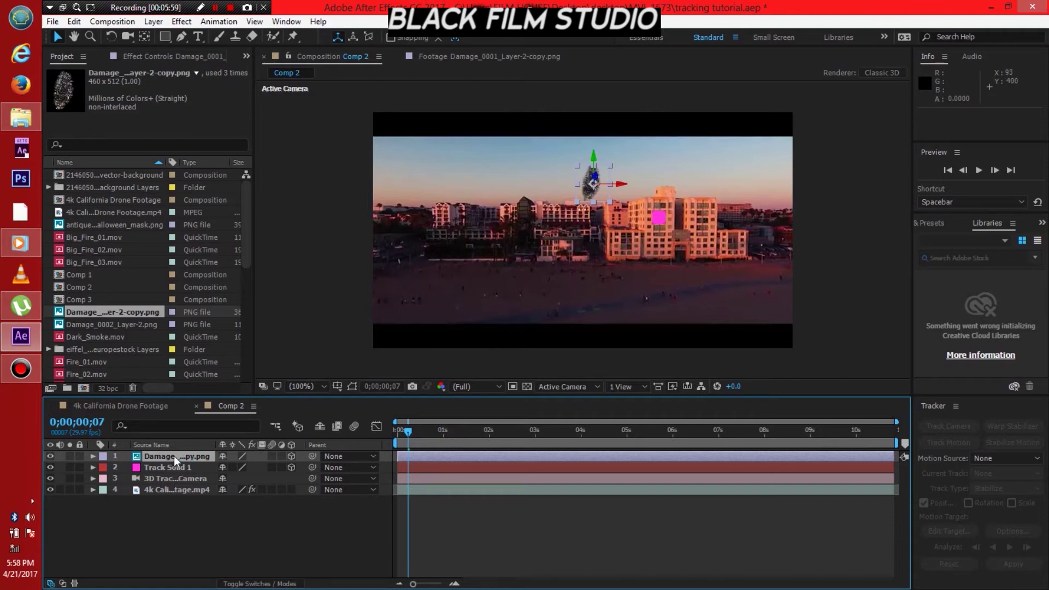
left_click(177, 455)
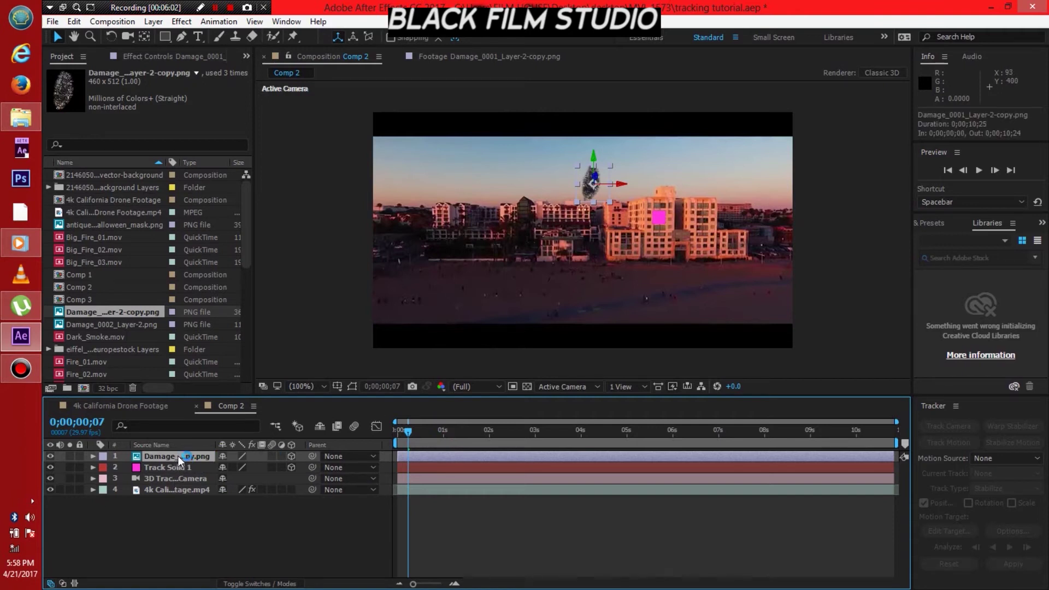
key("p")
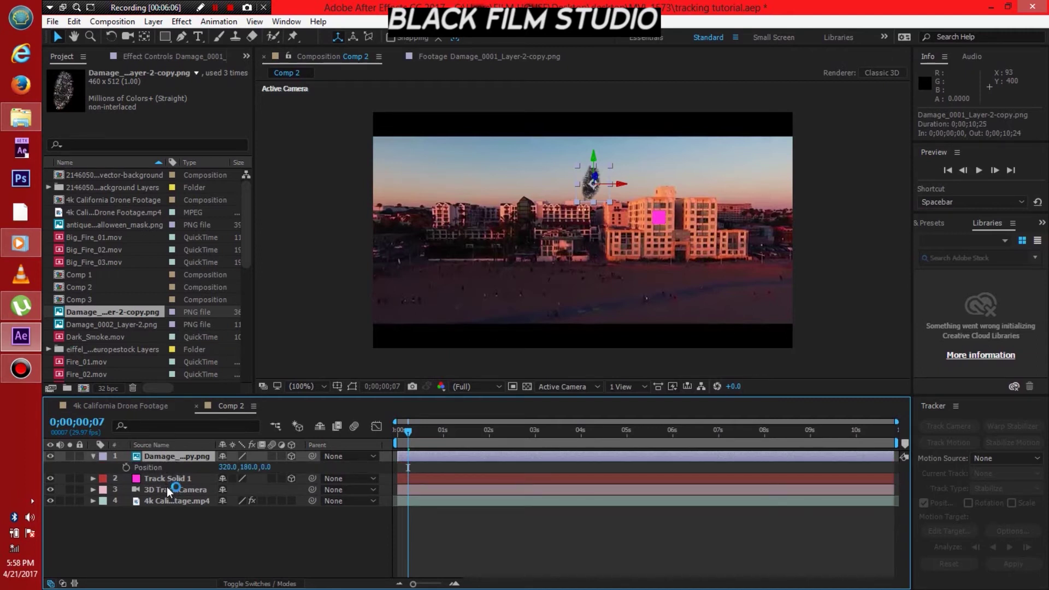
left_click(169, 477)
key("p")
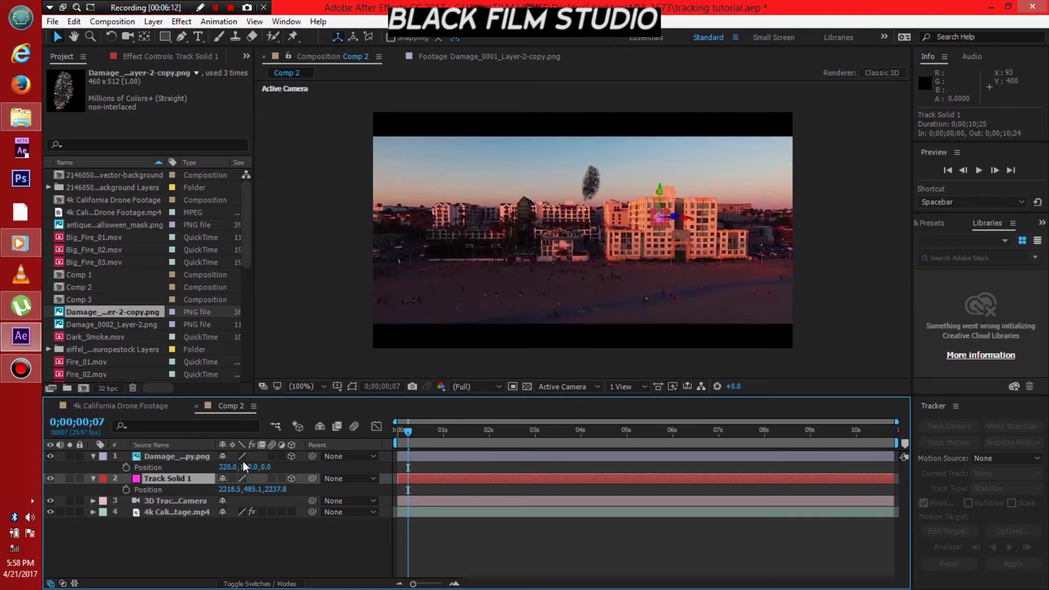
left_click(151, 486)
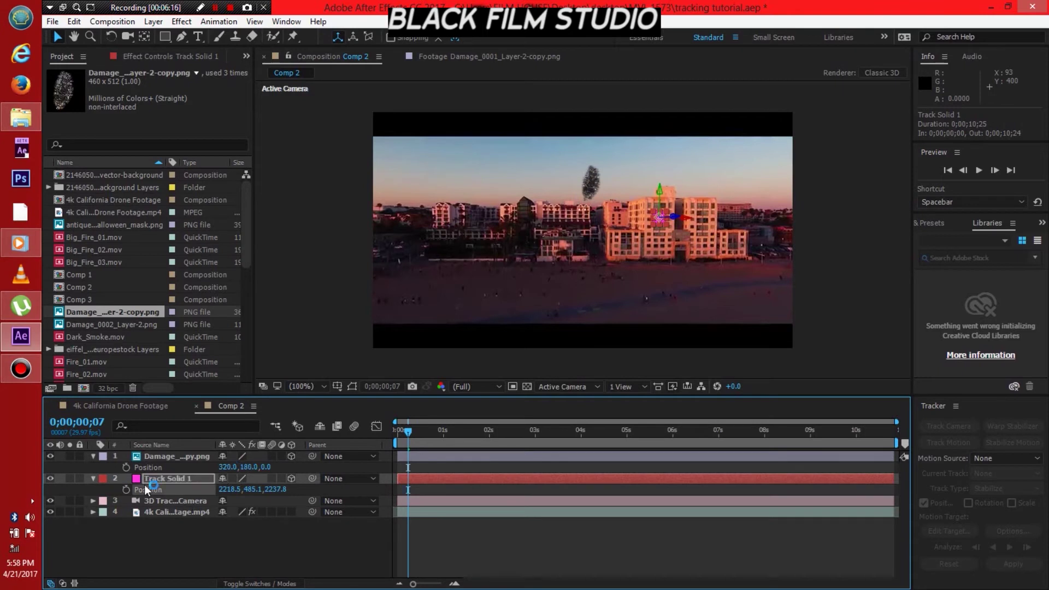
left_click(152, 467)
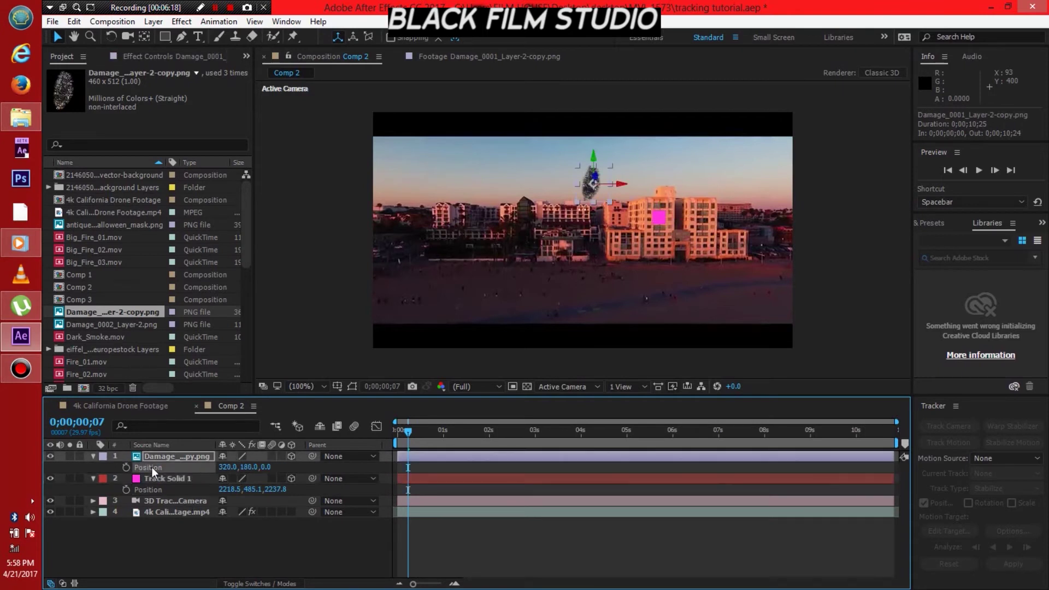
key("ctrl+v")
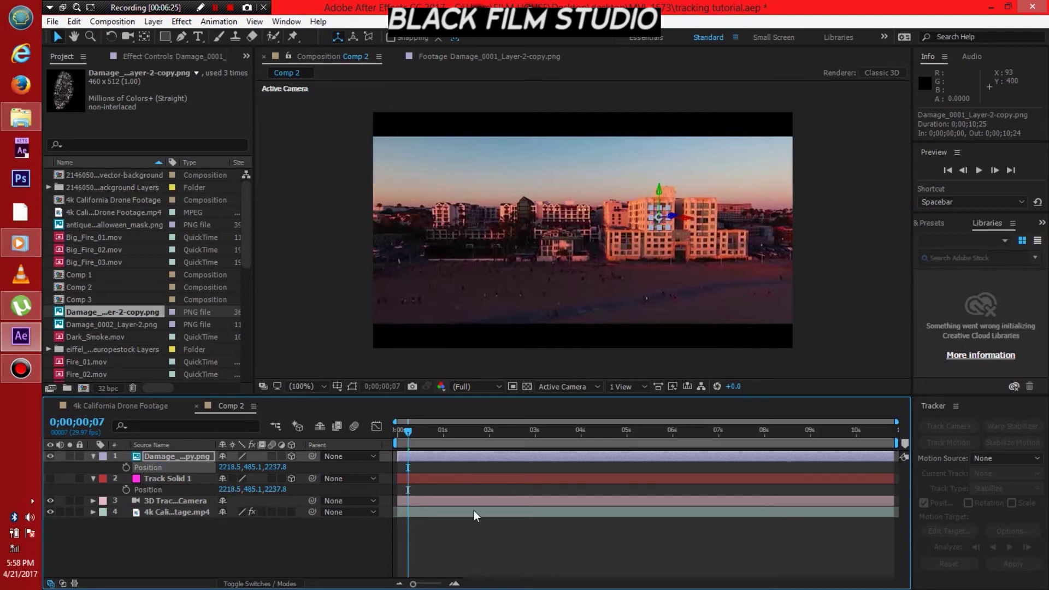
- Collapse the layer properties and reveal the Damage layer's Scale
left_click(92, 455)
left_click(92, 467)
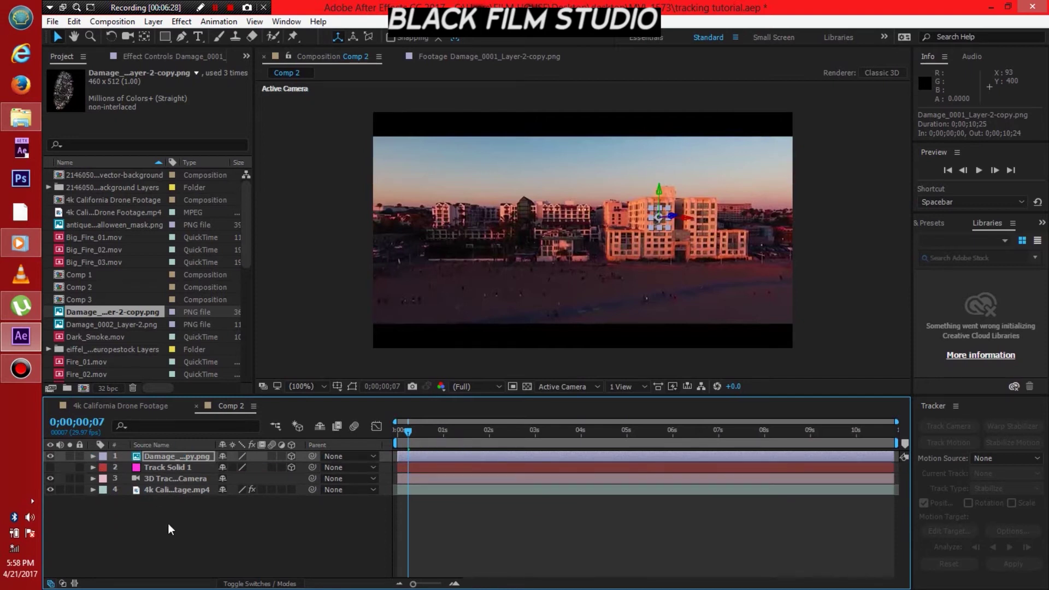
left_click(169, 524)
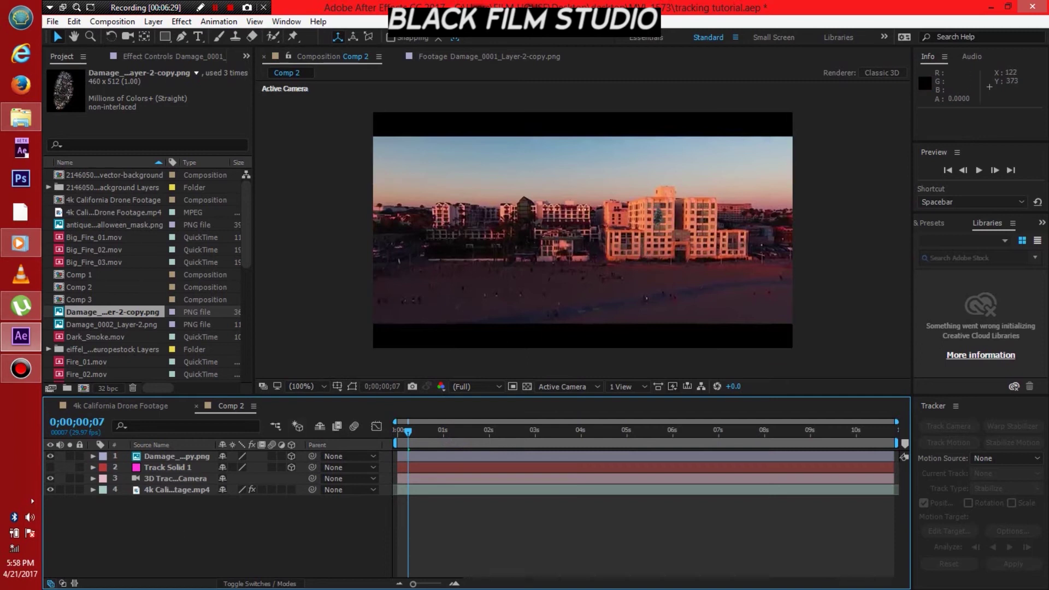
left_click(168, 460)
key("s")
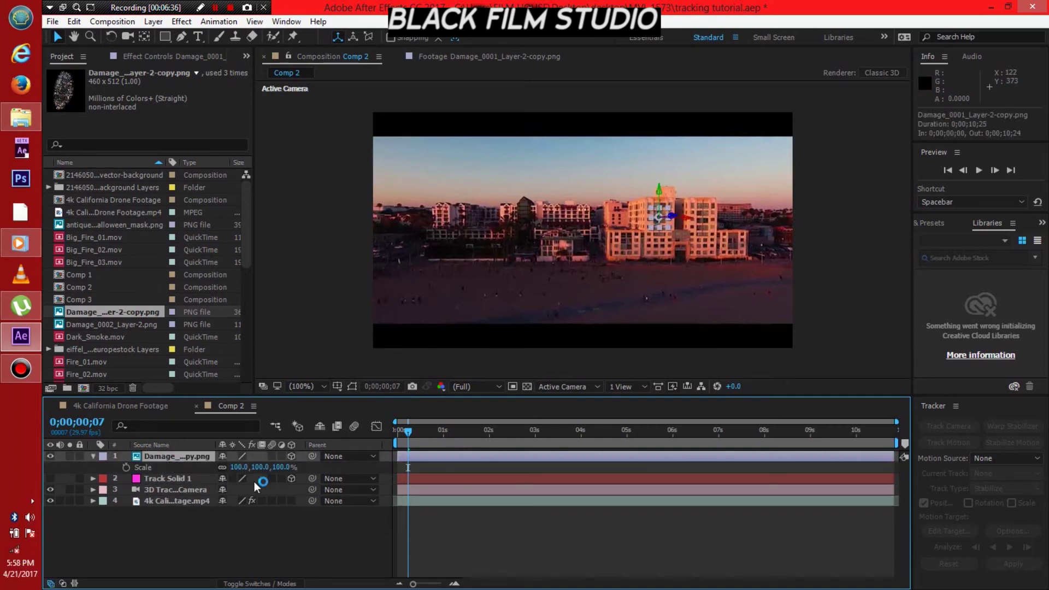
- Scale the damage texture to 199% and drag it along Y onto the tracked building spot
left_click_drag(270, 467, 387, 470)
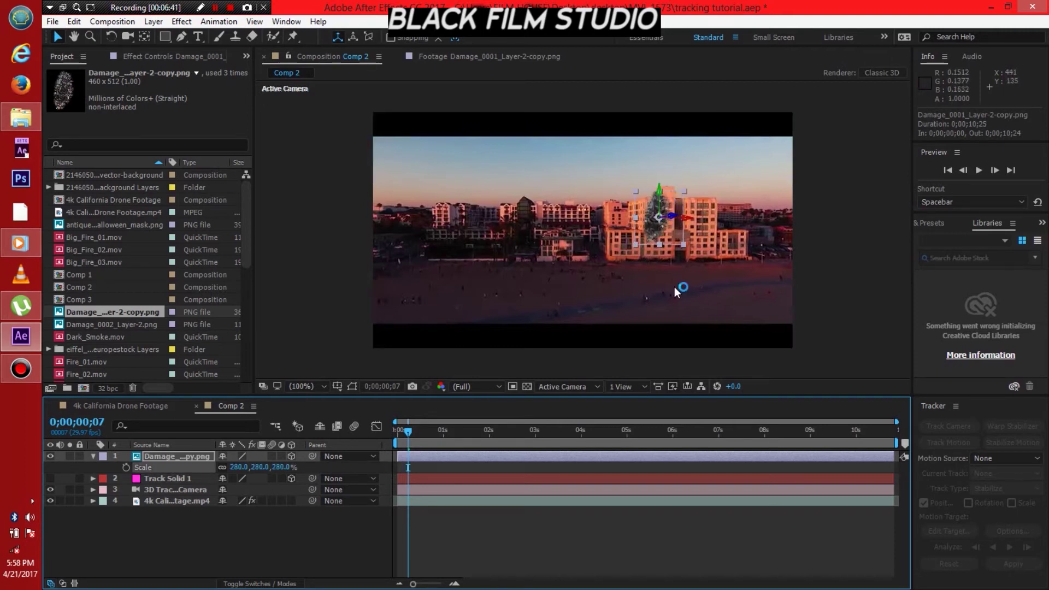
left_click_drag(652, 443, 682, 440)
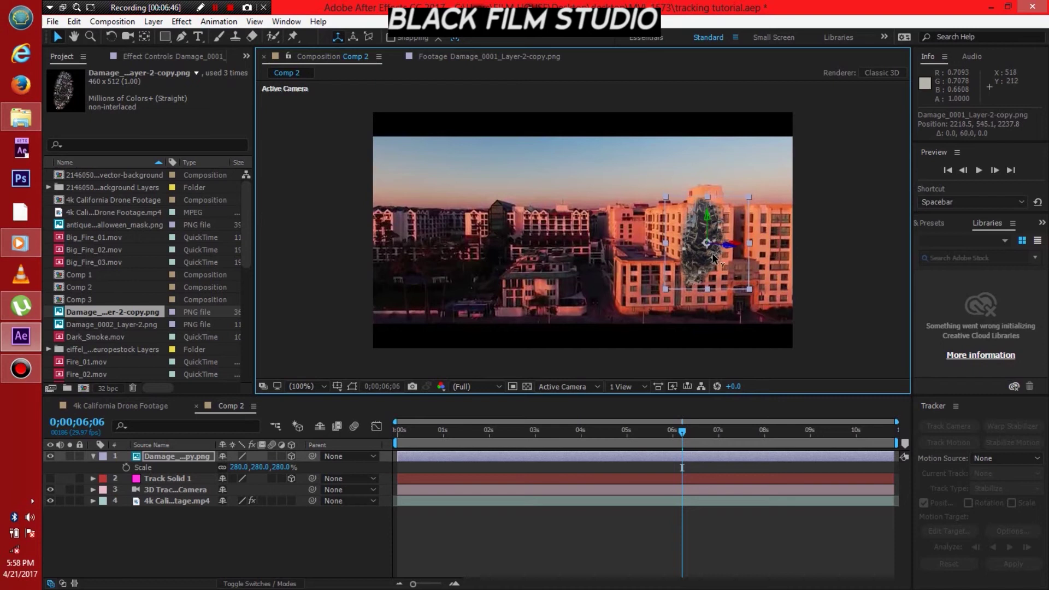
left_click_drag(708, 224, 709, 234)
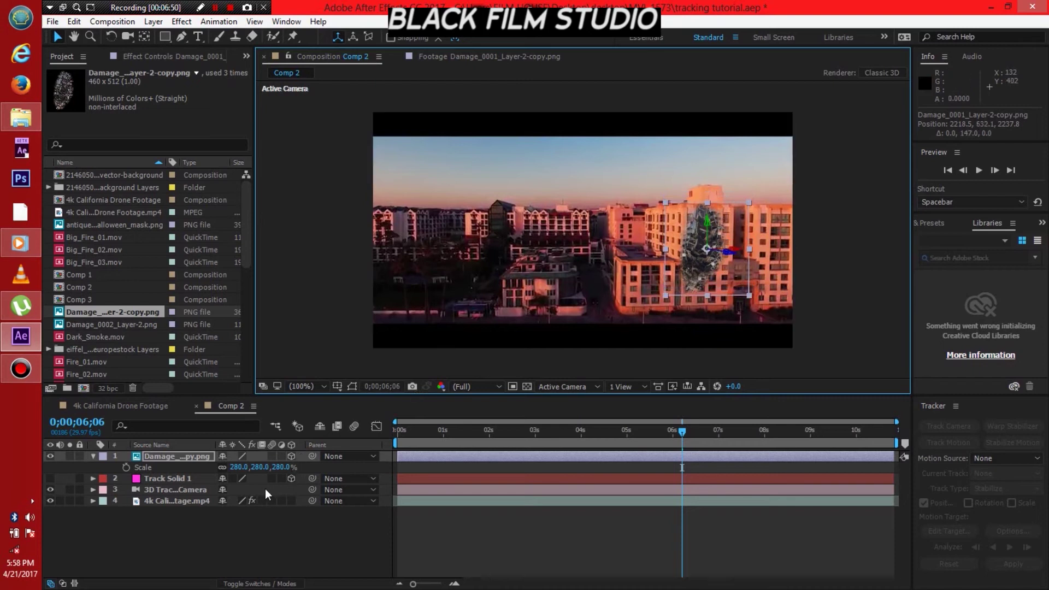
left_click_drag(245, 474, 193, 478)
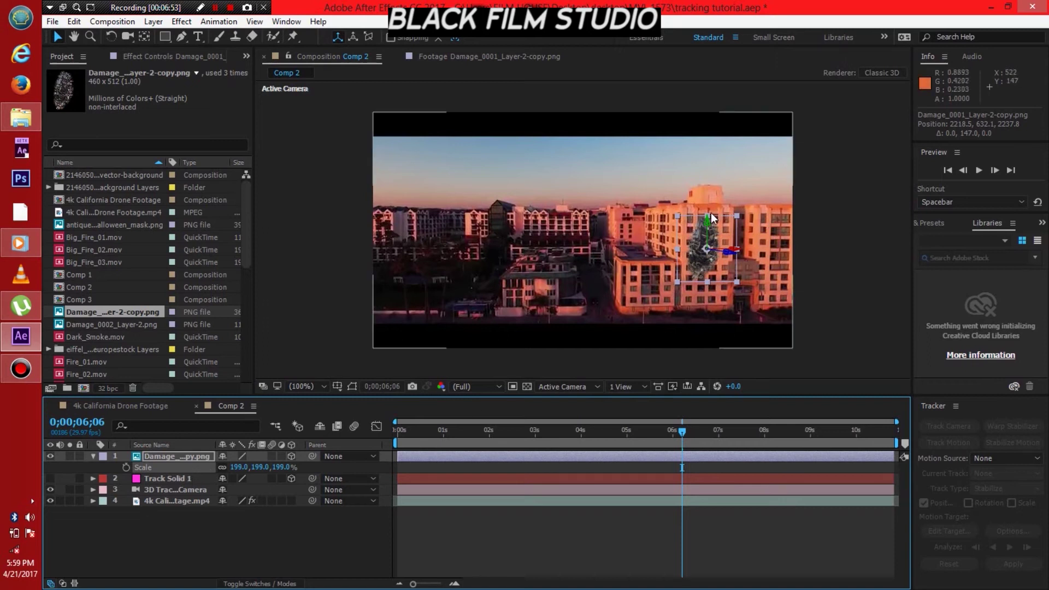
mouse_move(712, 217)
left_mouse_down()
mouse_move(722, 139)
mouse_move(744, 105)
left_mouse_up()
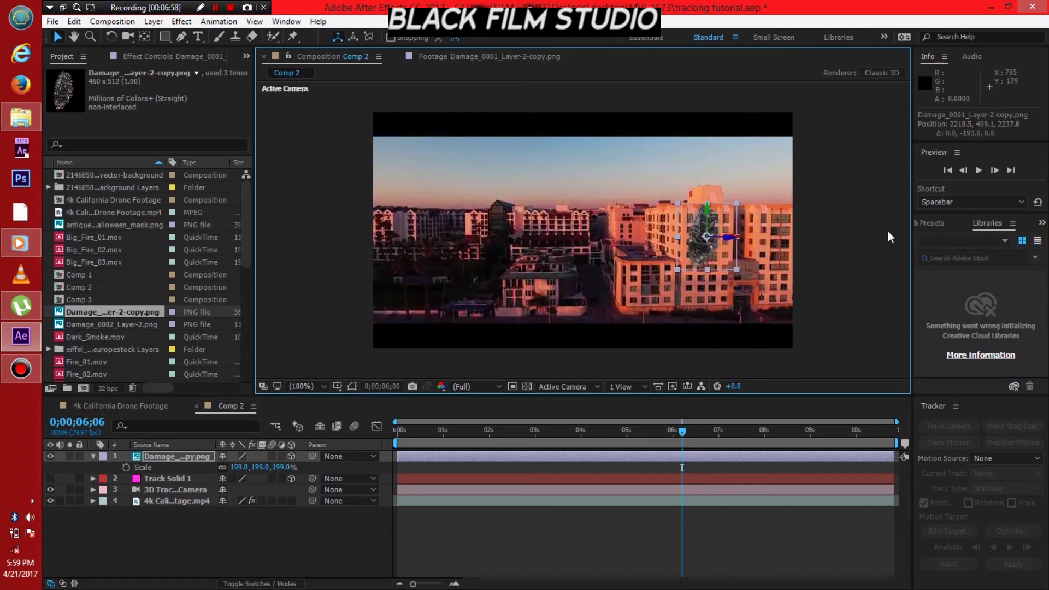
left_click(820, 352)
left_click(497, 432)
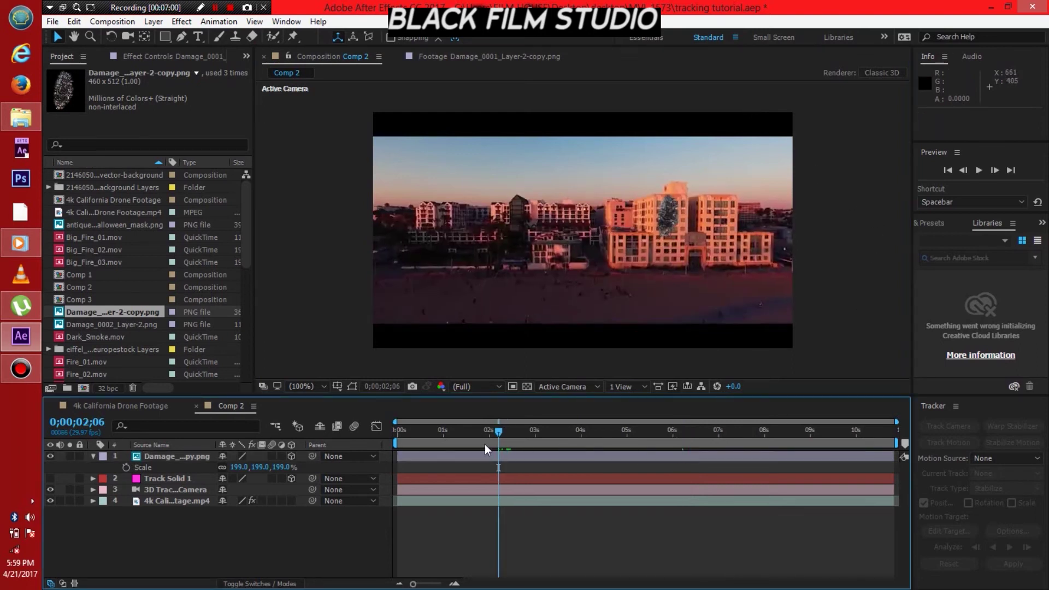
- Preview from the first frame to confirm the texture sticks to the building
left_click_drag(485, 438, 386, 444)
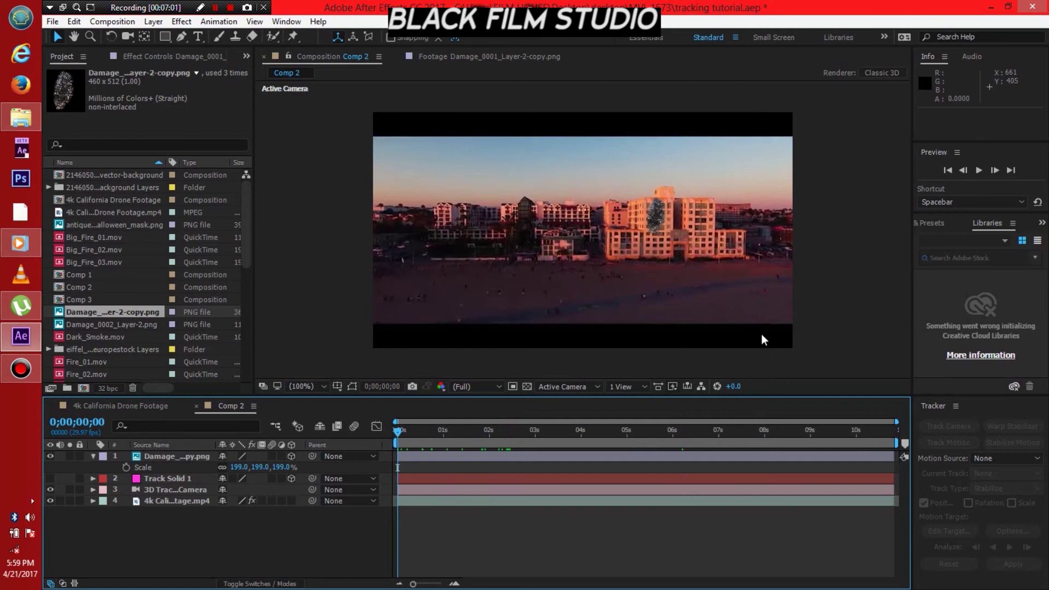
left_click(979, 171)
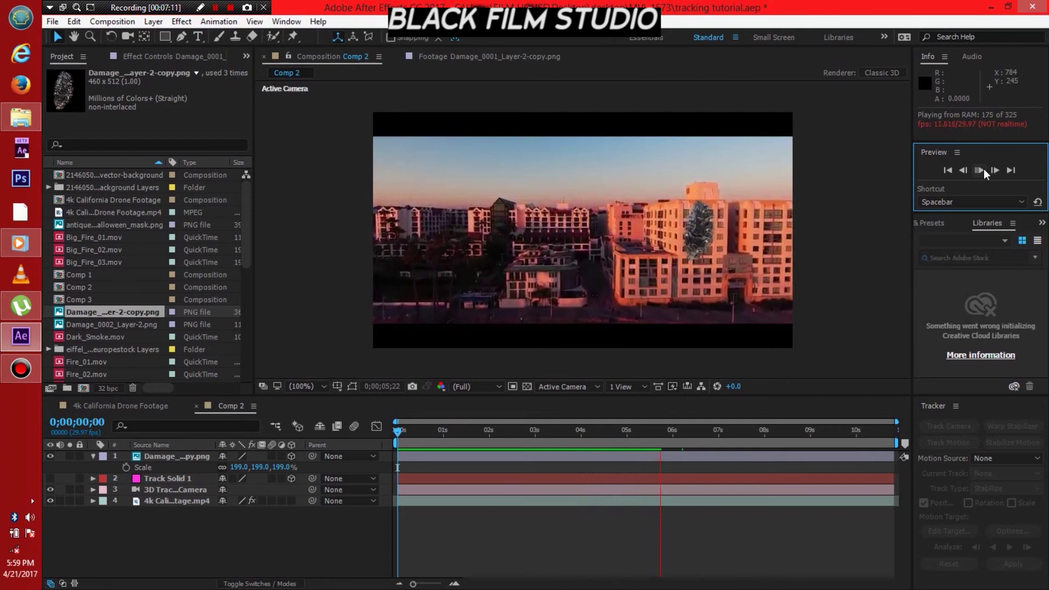
left_click_drag(659, 435, 670, 435)
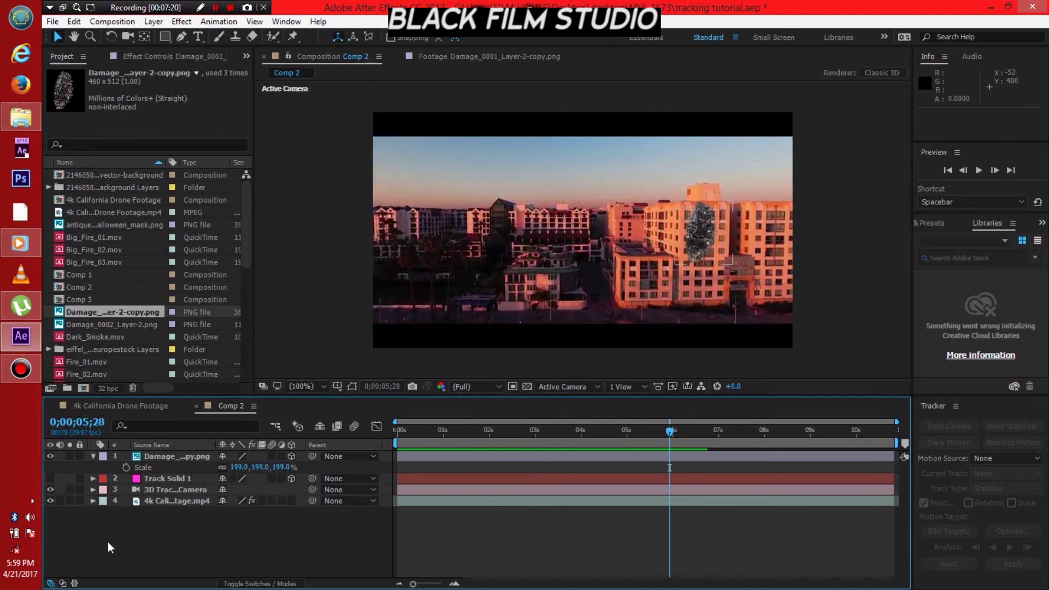
- Apply Effect > Color Correction > Curves to the Damage layer
left_click(93, 457)
left_click(152, 457)
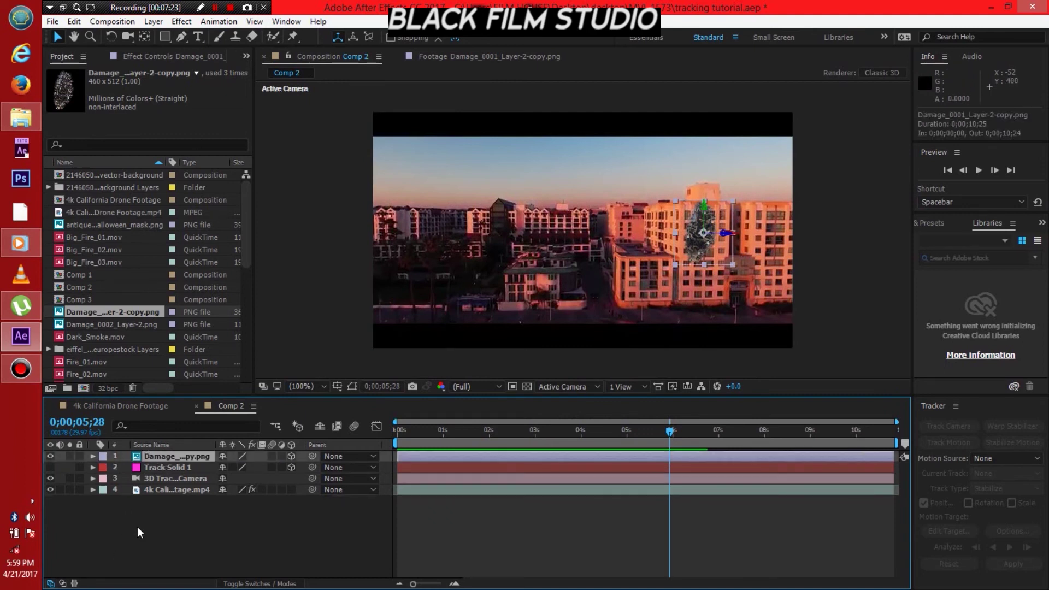
left_click(183, 22)
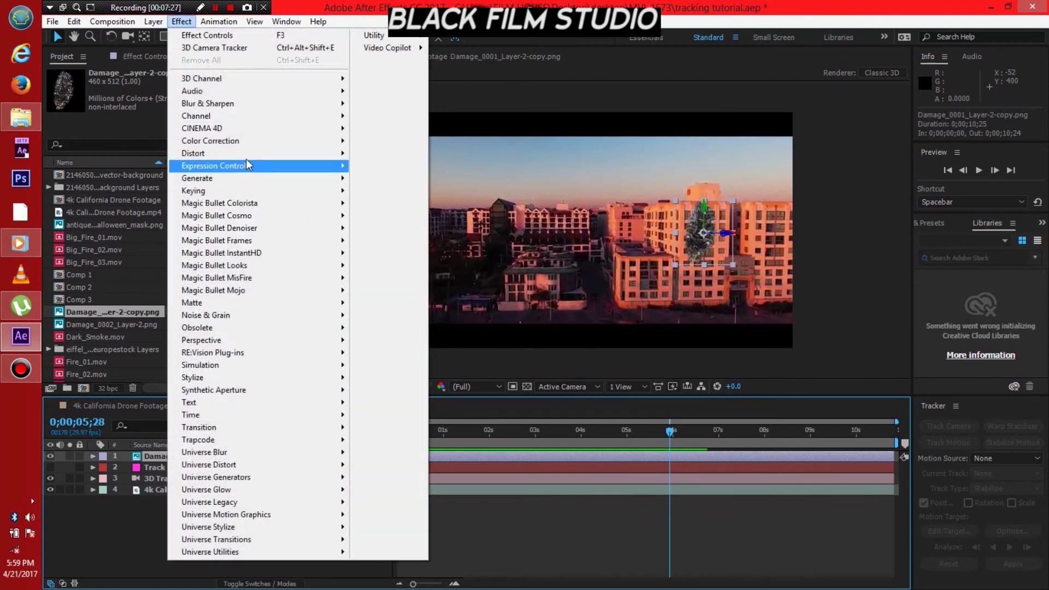
mouse_move(211, 141)
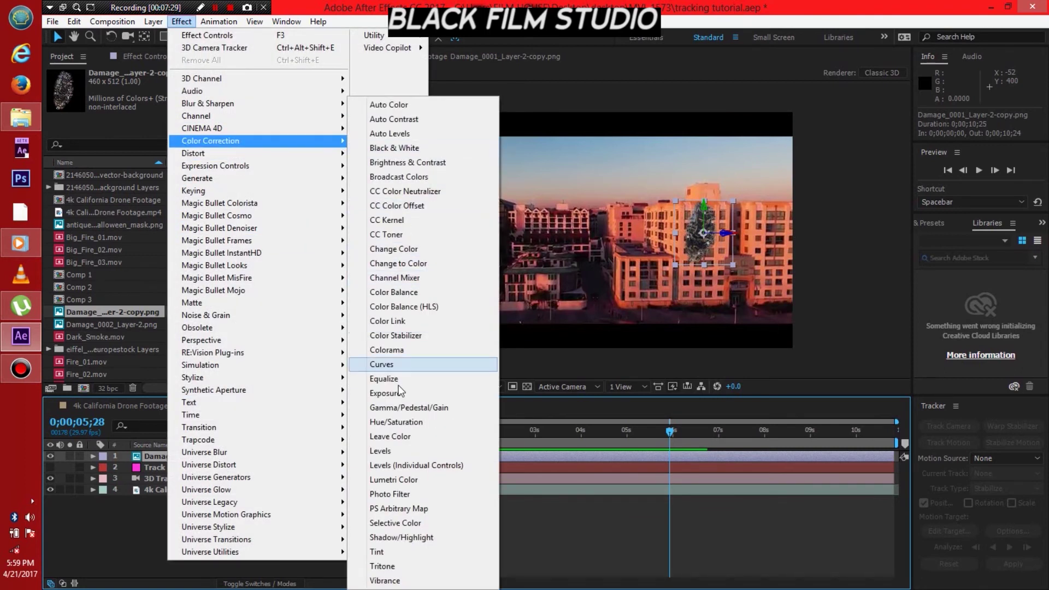
left_click(396, 365)
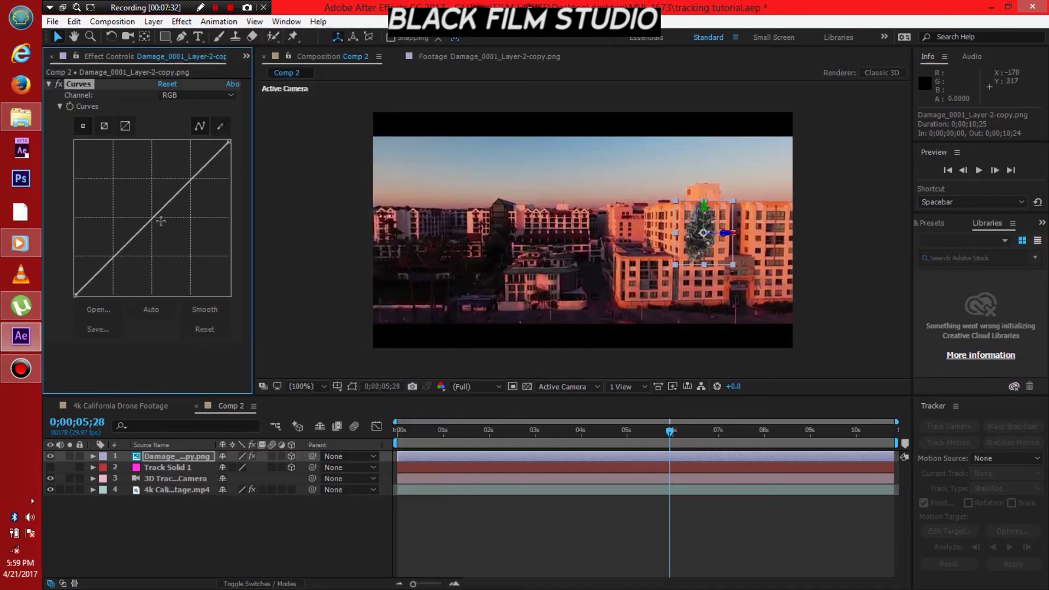
- Lower the master RGB curve and raise the Red channel curve
left_click_drag(151, 222, 160, 235)
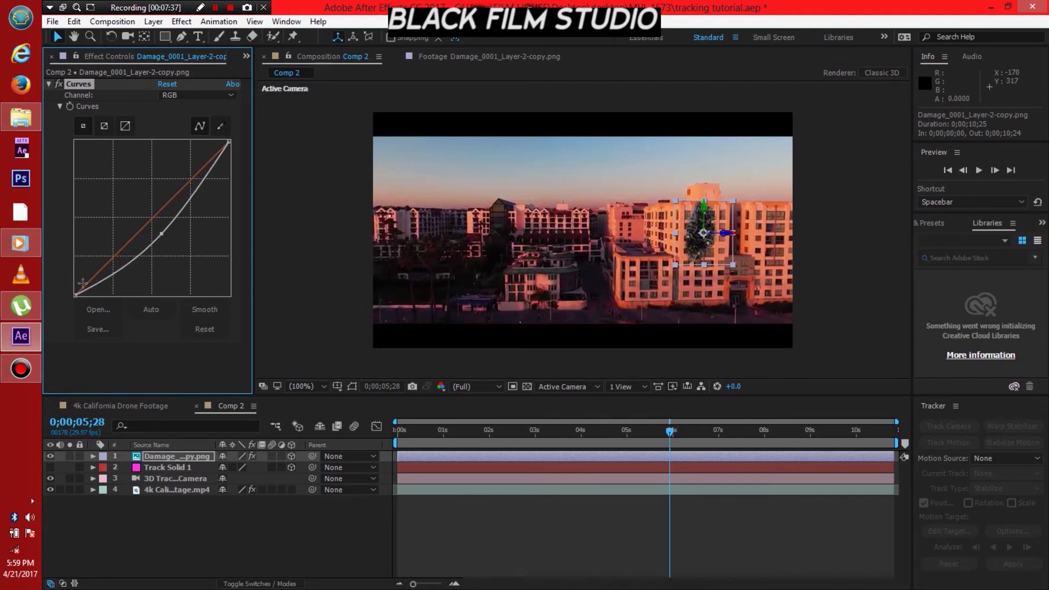
left_click_drag(108, 278, 114, 282)
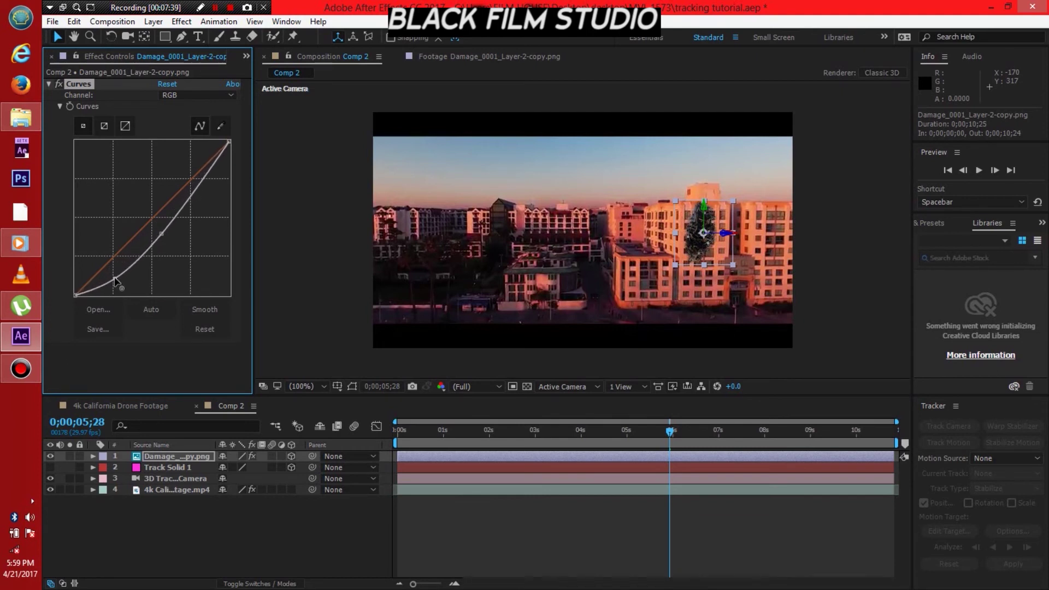
left_click(187, 98)
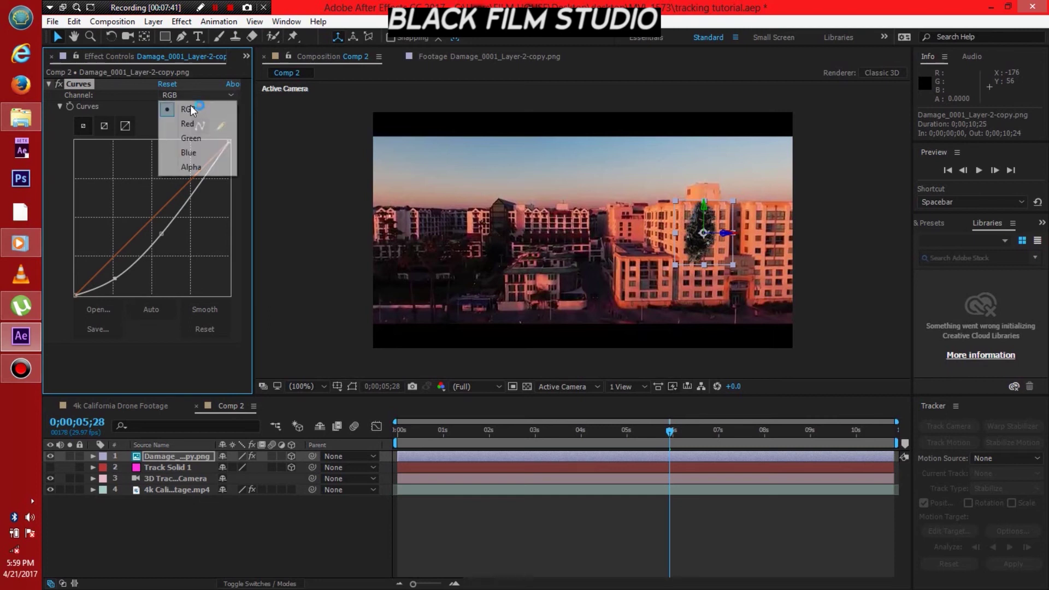
left_click(189, 124)
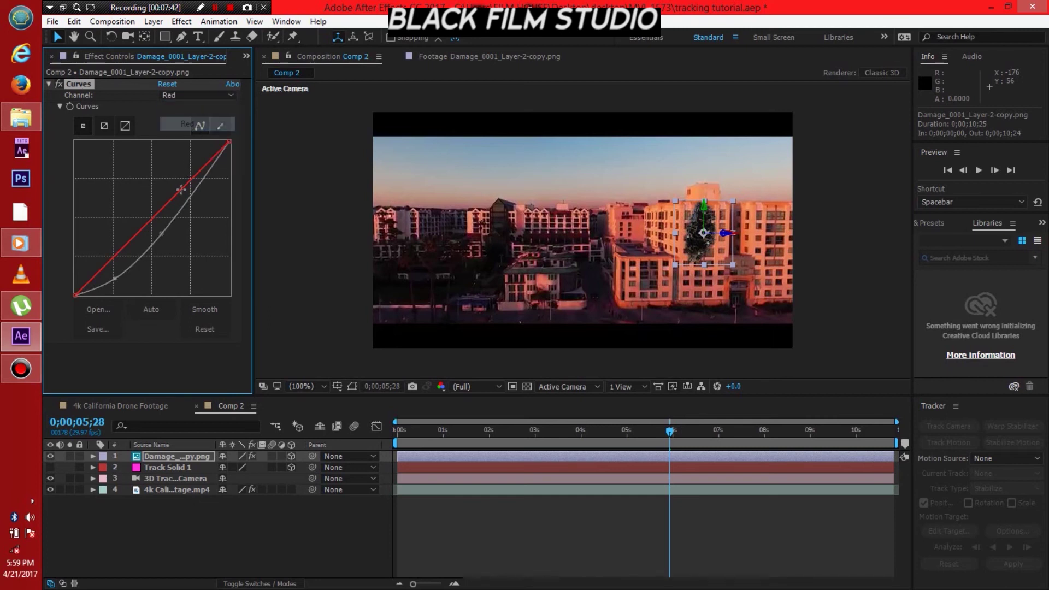
left_click_drag(150, 222, 151, 214)
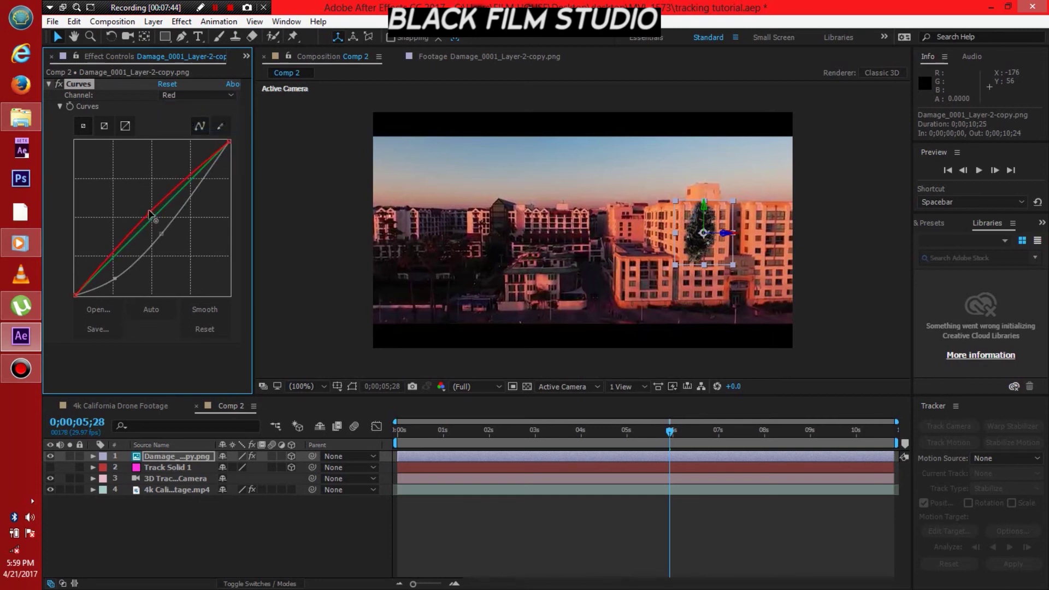
- Bend the Blue curve back near the diagonal and adjust the Green channel curve
left_click(196, 99)
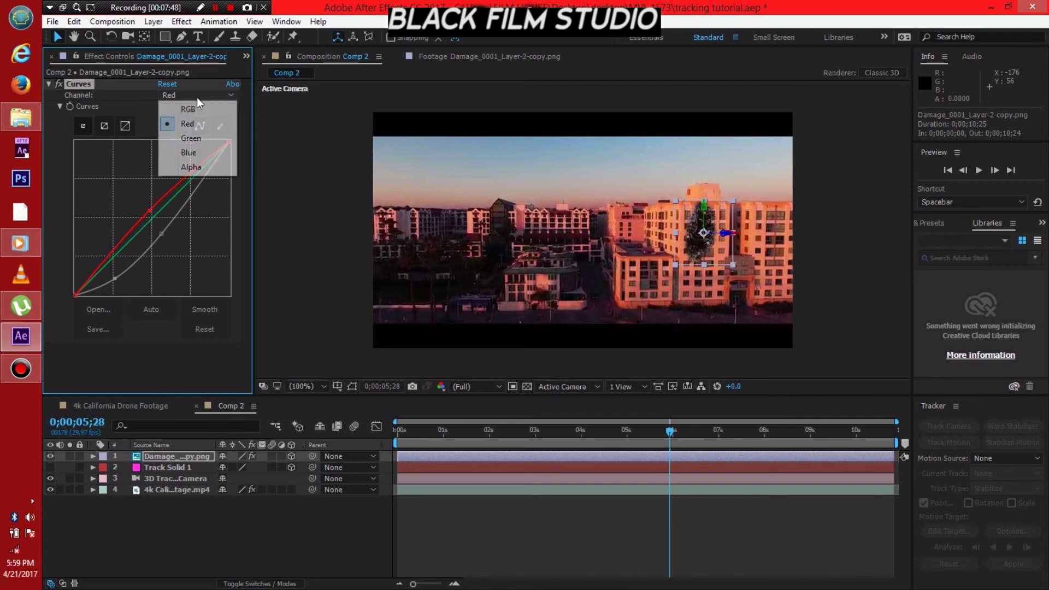
left_click(188, 152)
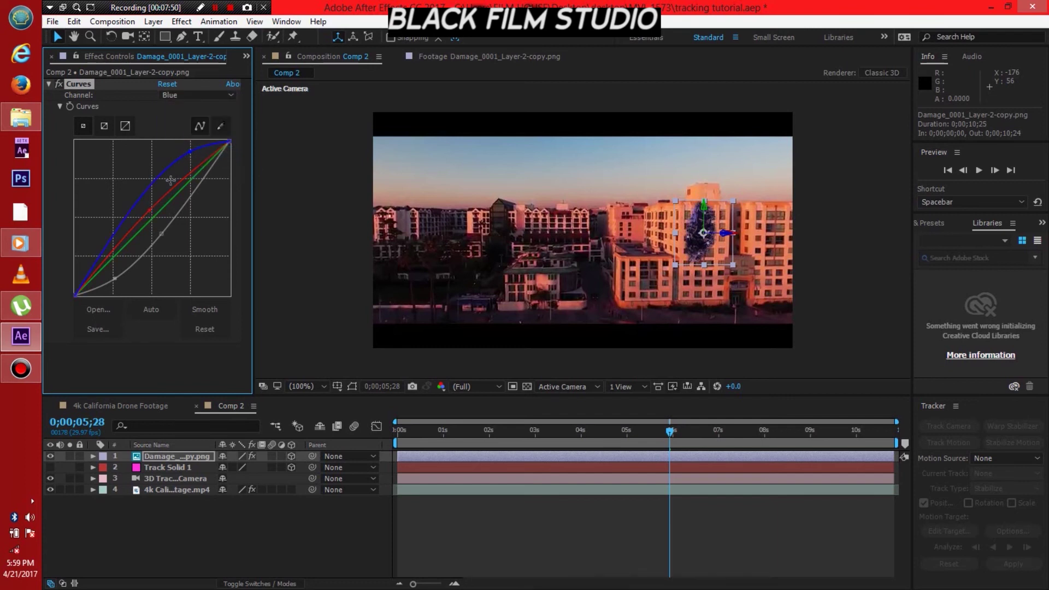
left_click(170, 187)
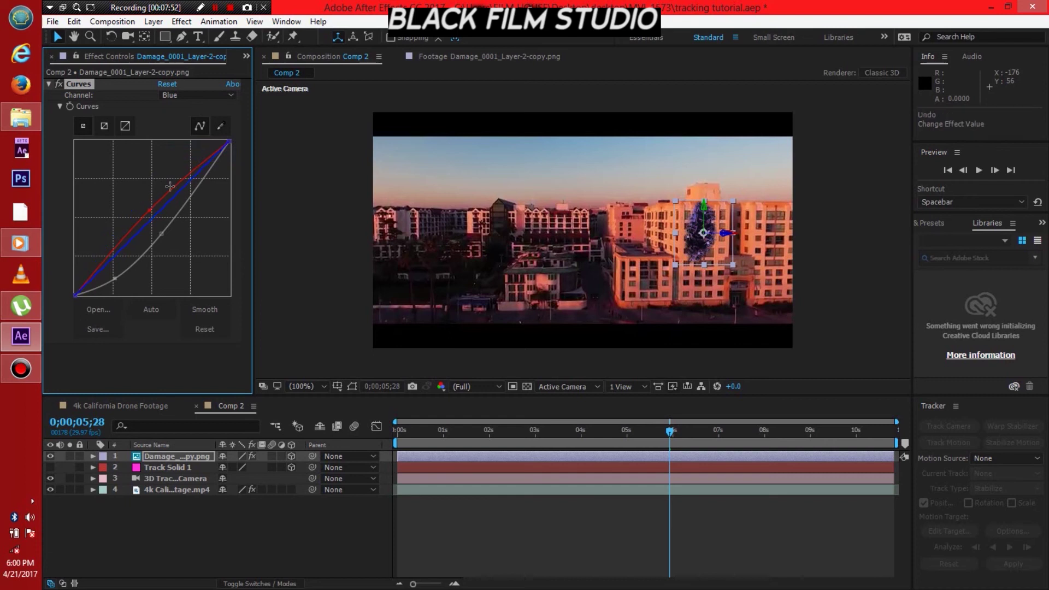
left_click_drag(151, 218, 158, 218)
left_click(198, 96)
left_click(195, 125)
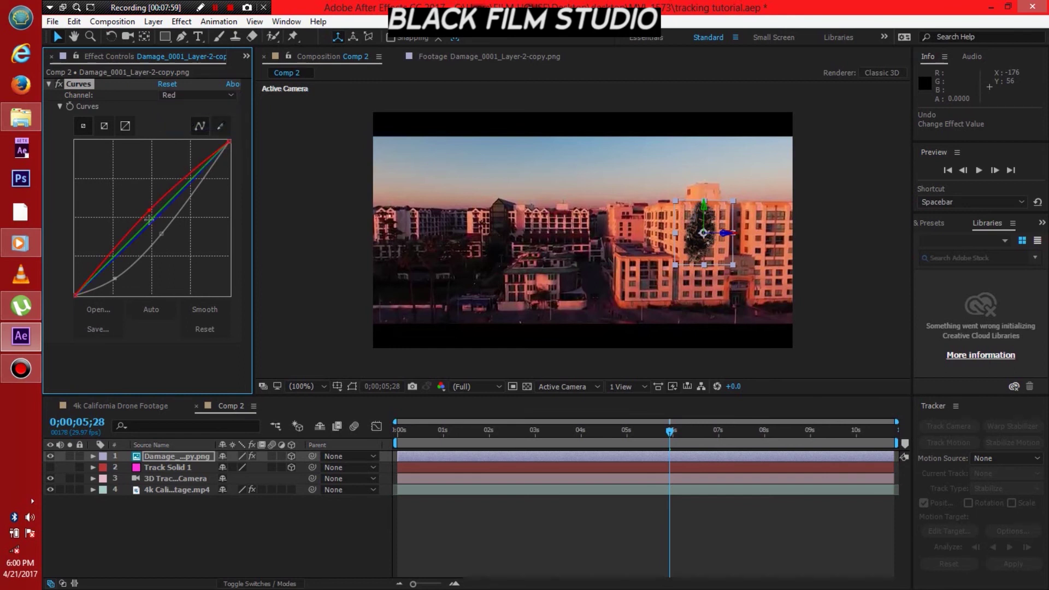
key("Down")
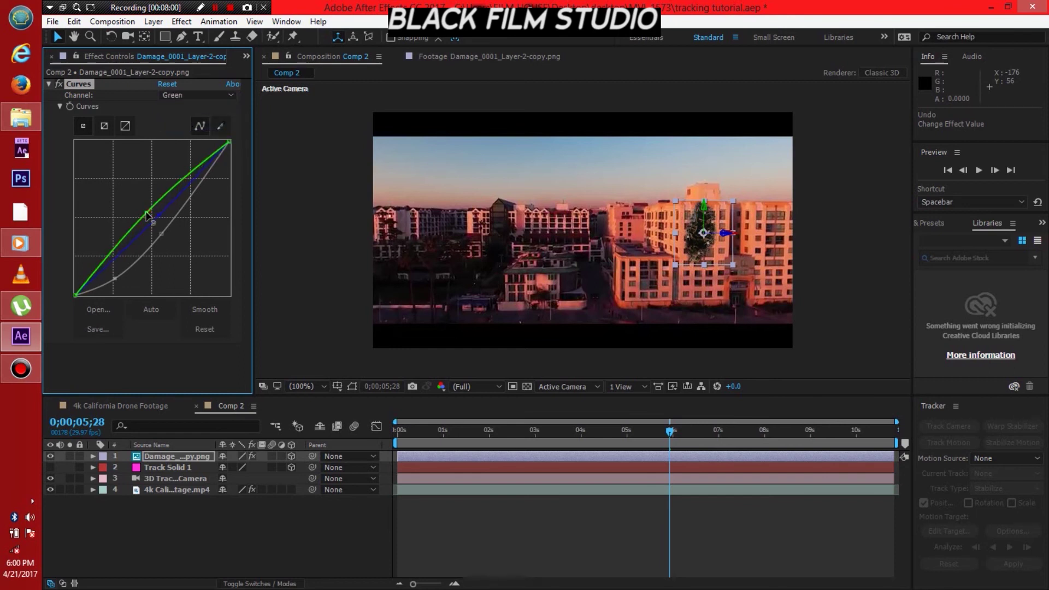
left_click_drag(154, 219, 158, 223)
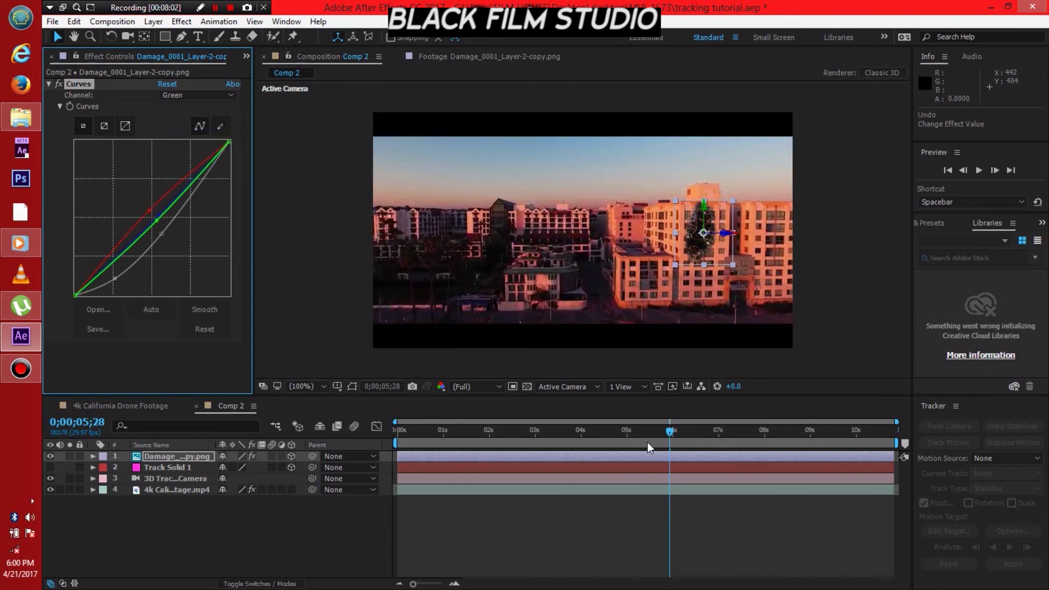
left_click(640, 505)
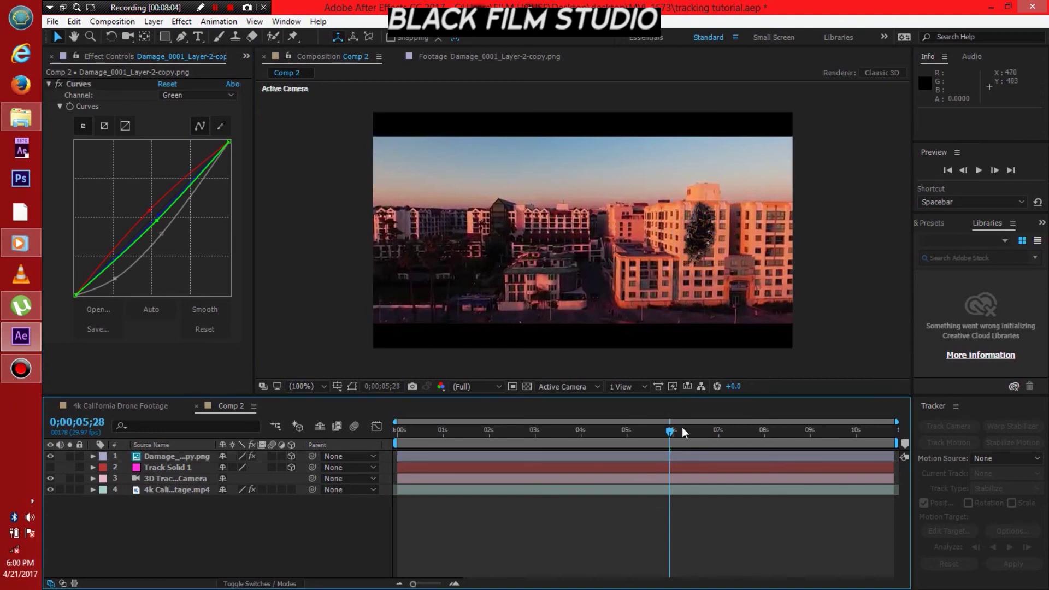
left_click(695, 431)
mouse_move(720, 432)
left_mouse_down()
mouse_move(831, 435)
mouse_move(769, 429)
left_mouse_up()
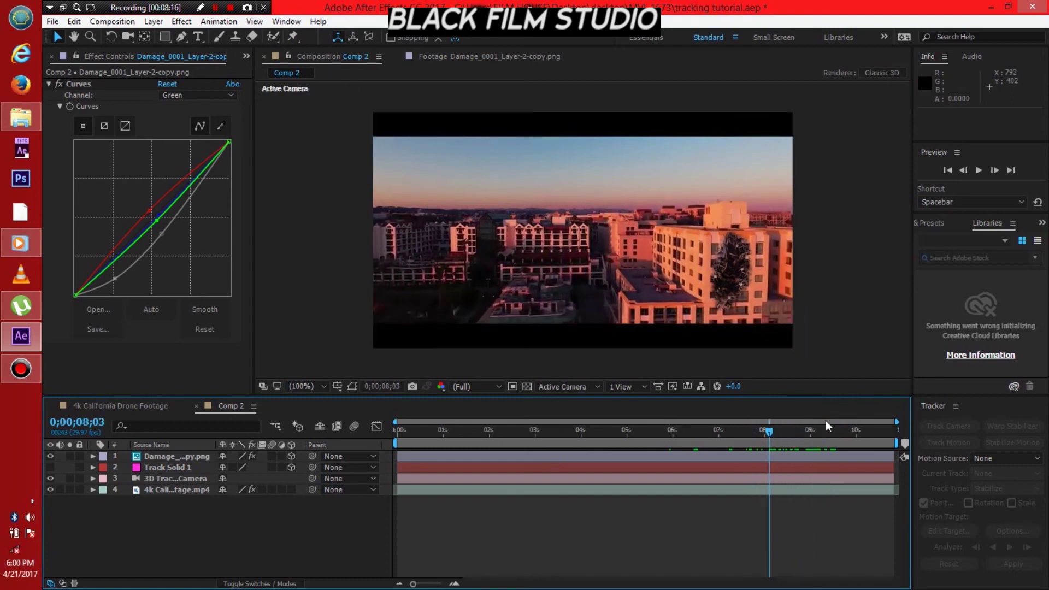
left_click_drag(797, 439, 821, 438)
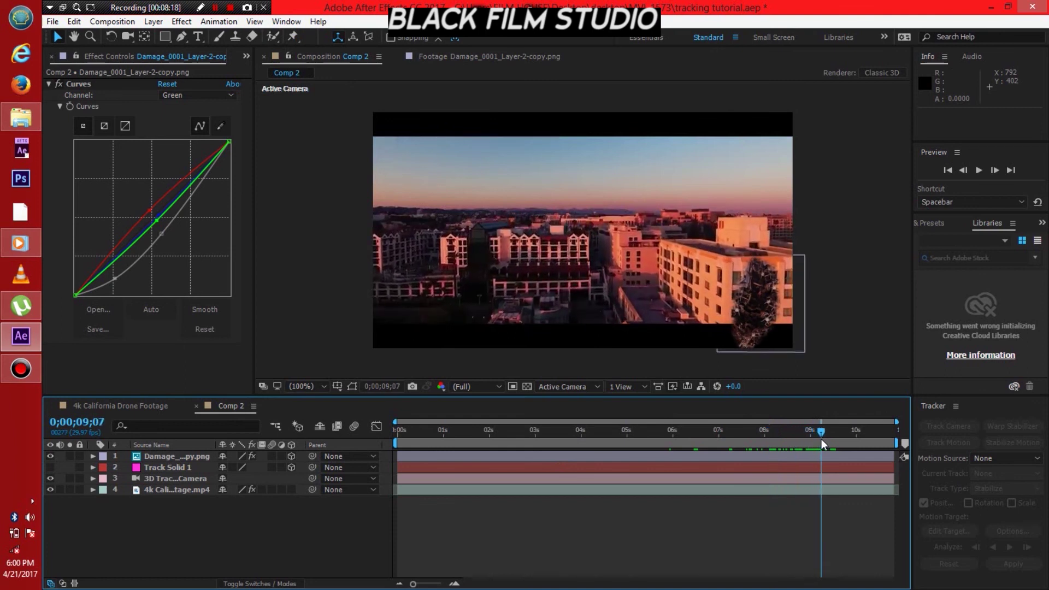
left_click(220, 126)
- Create a new comp-sized black solid layer at the top of Comp 2
left_click(161, 21)
mouse_move(174, 36)
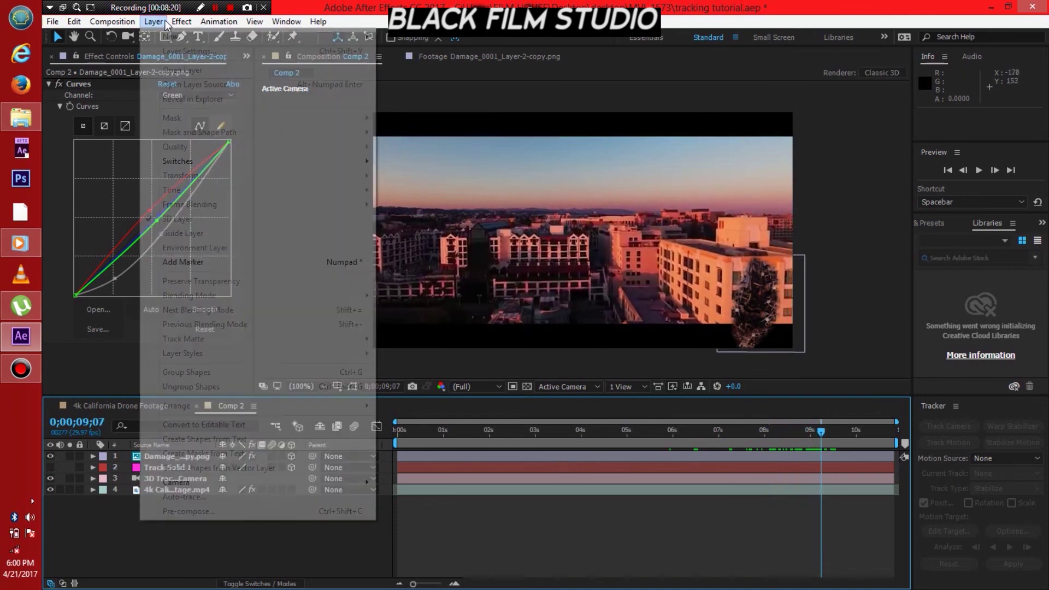
left_click(412, 51)
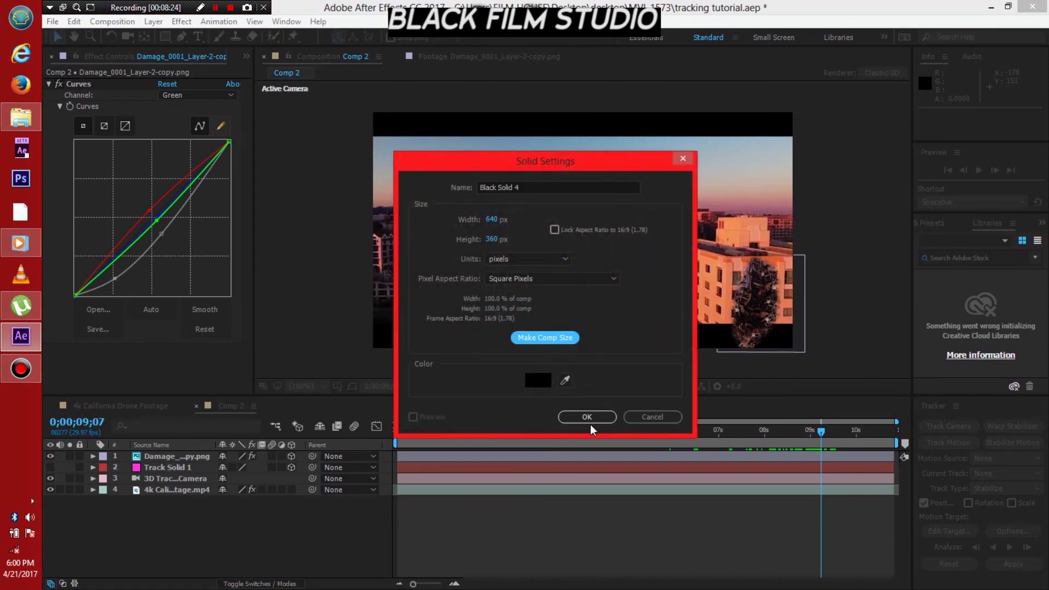
left_click(588, 418)
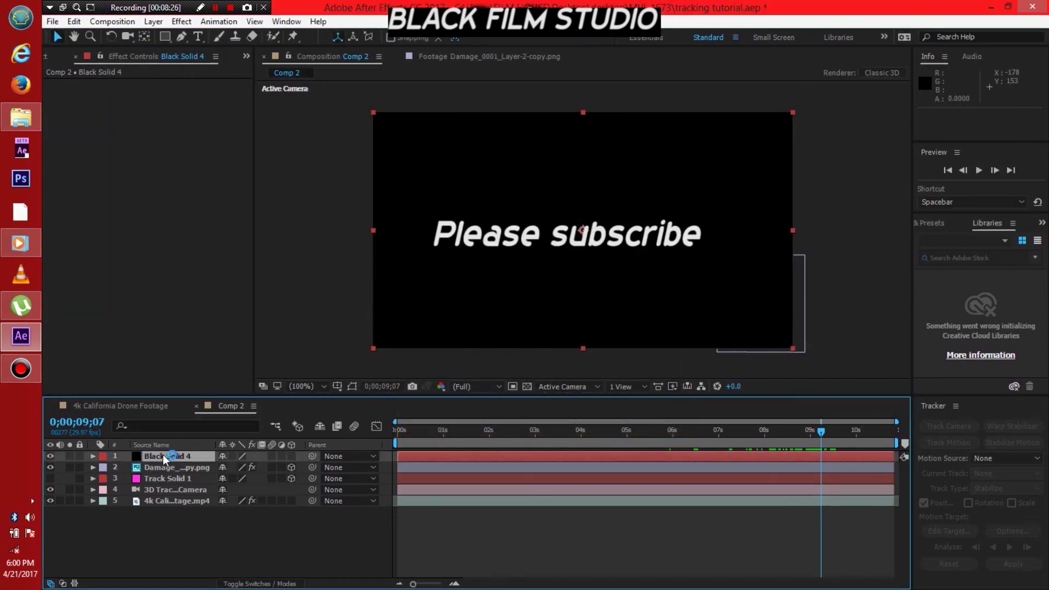
- Hide the black solid and draw a rectangular mask across the frame
left_click(50, 456)
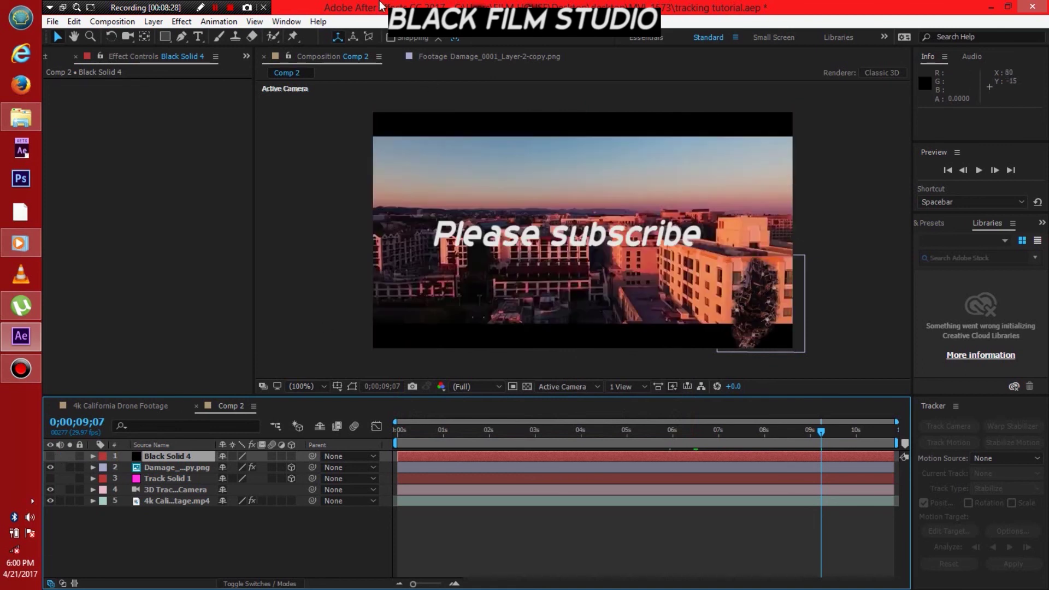
left_click(163, 36)
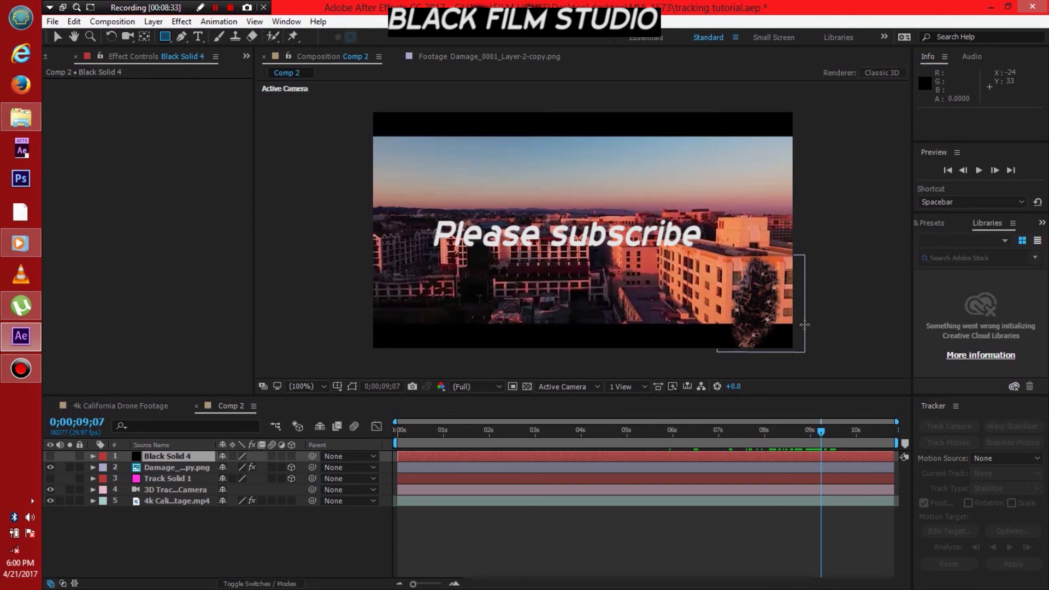
left_click_drag(803, 325, 818, 324)
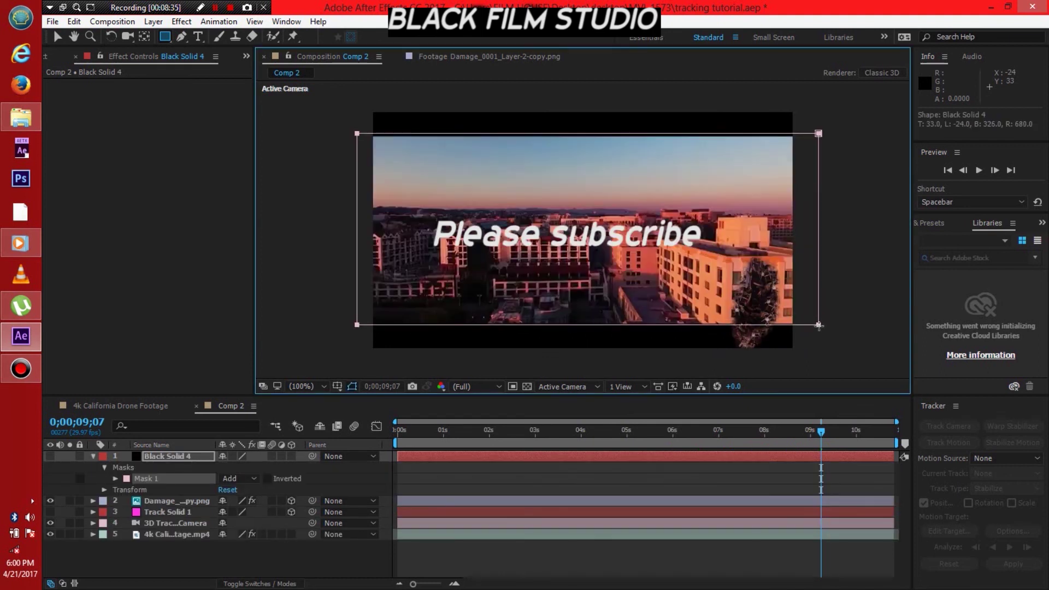
- Turn the black solid back on, set Mask 1 to Subtract, and return near the start
left_click(50, 456)
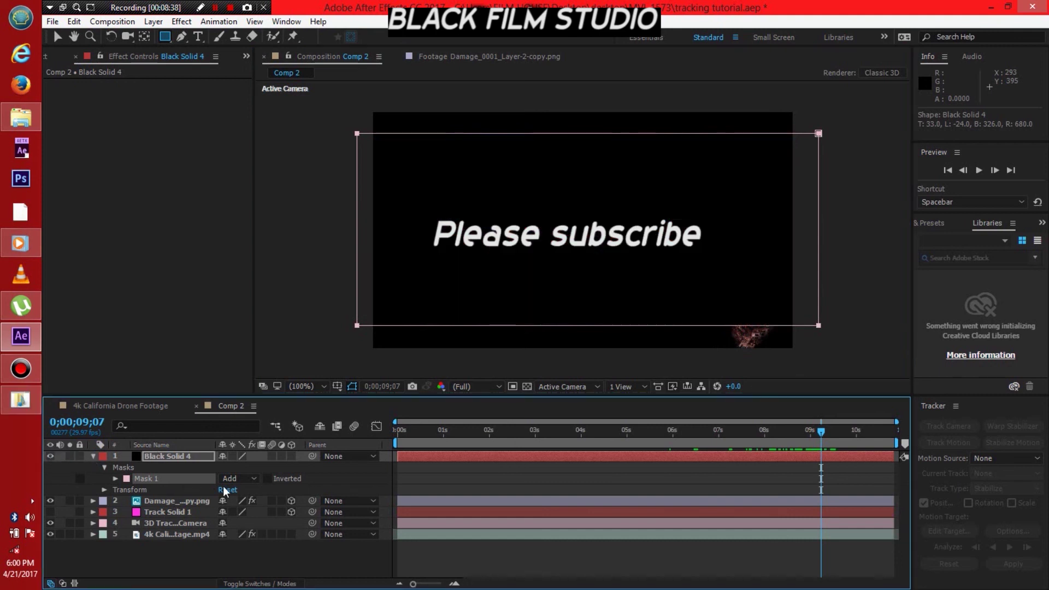
left_click(238, 478)
left_click(252, 522)
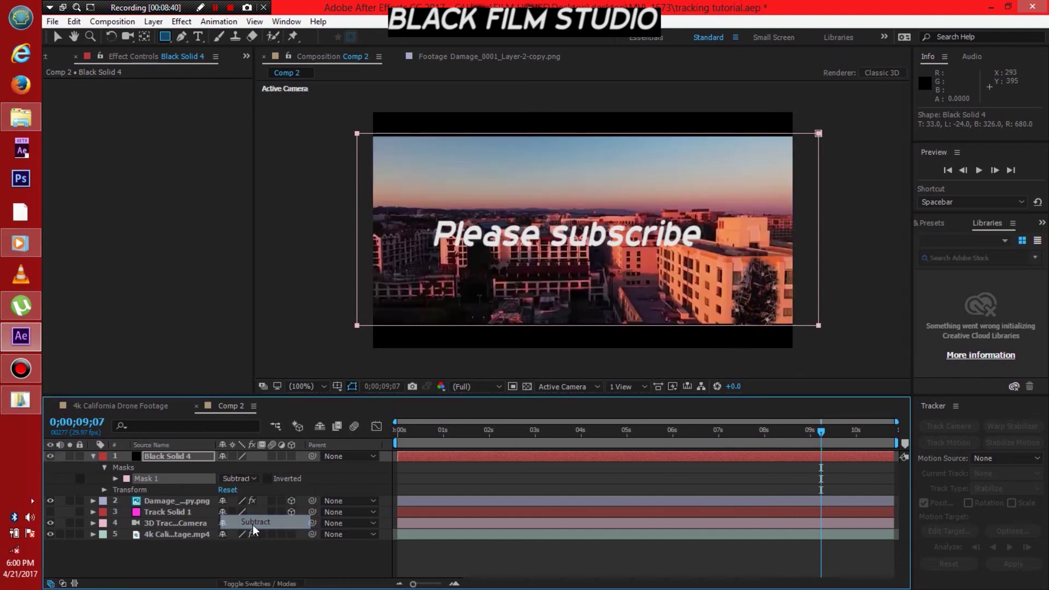
left_click(417, 431)
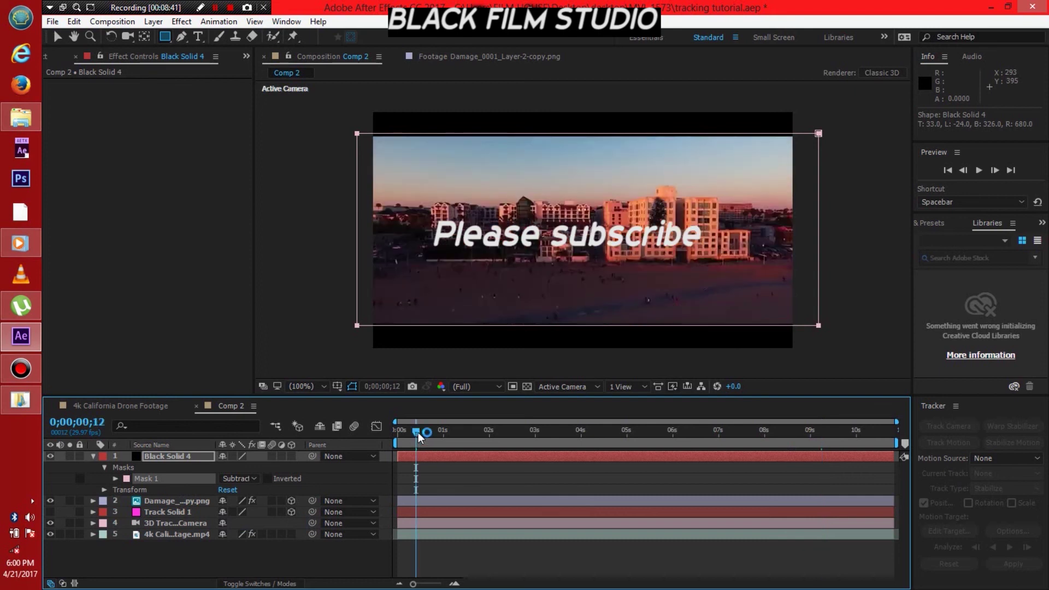
- Nudge the letterbox mask's bottom edge up slightly with the Selection tool
left_click_drag(509, 443, 569, 434)
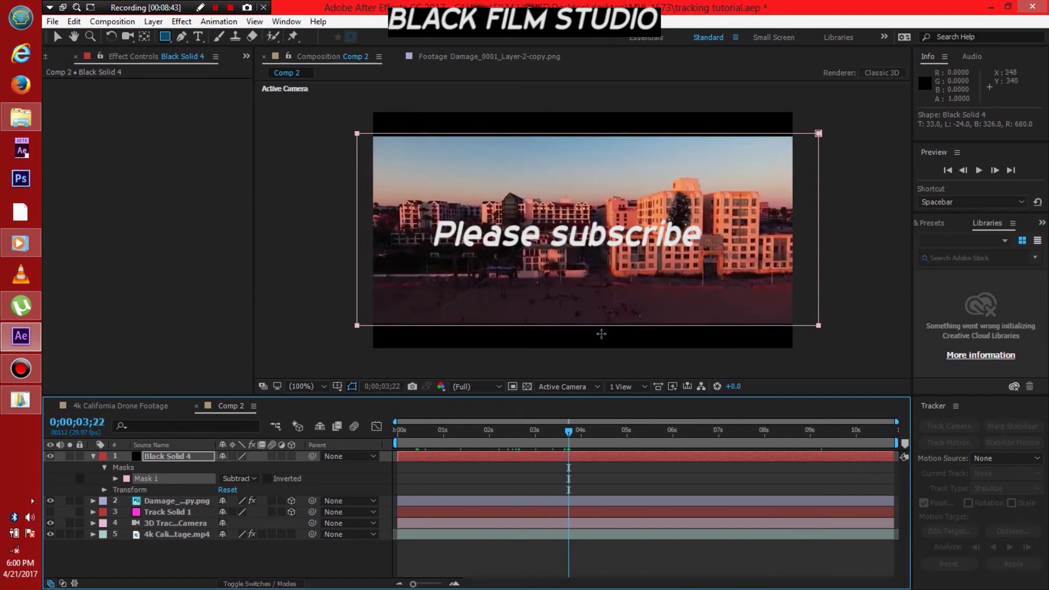
left_click(55, 38)
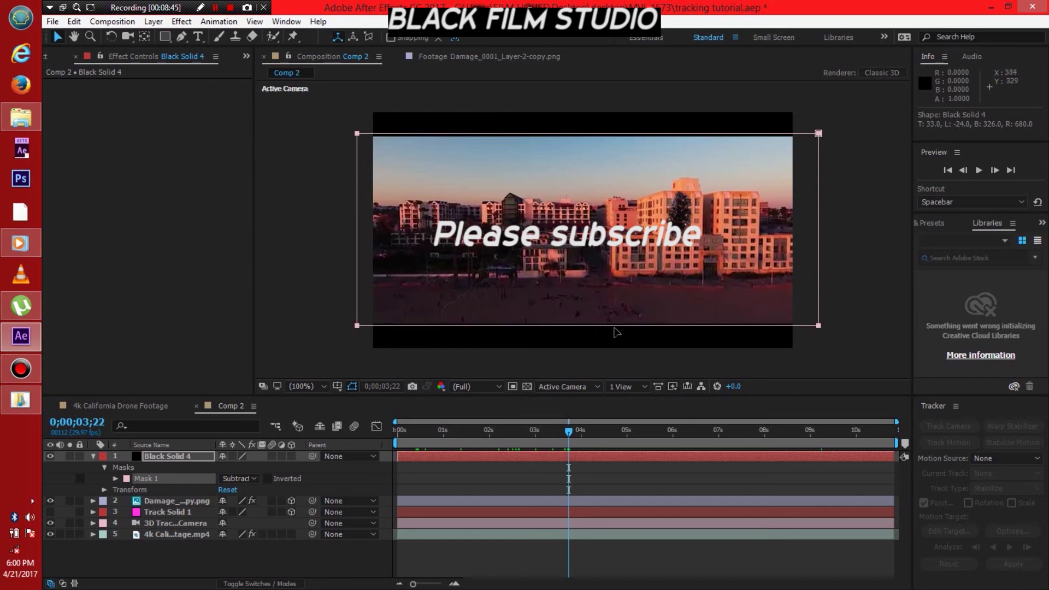
left_click(617, 332)
left_click_drag(598, 327, 597, 323)
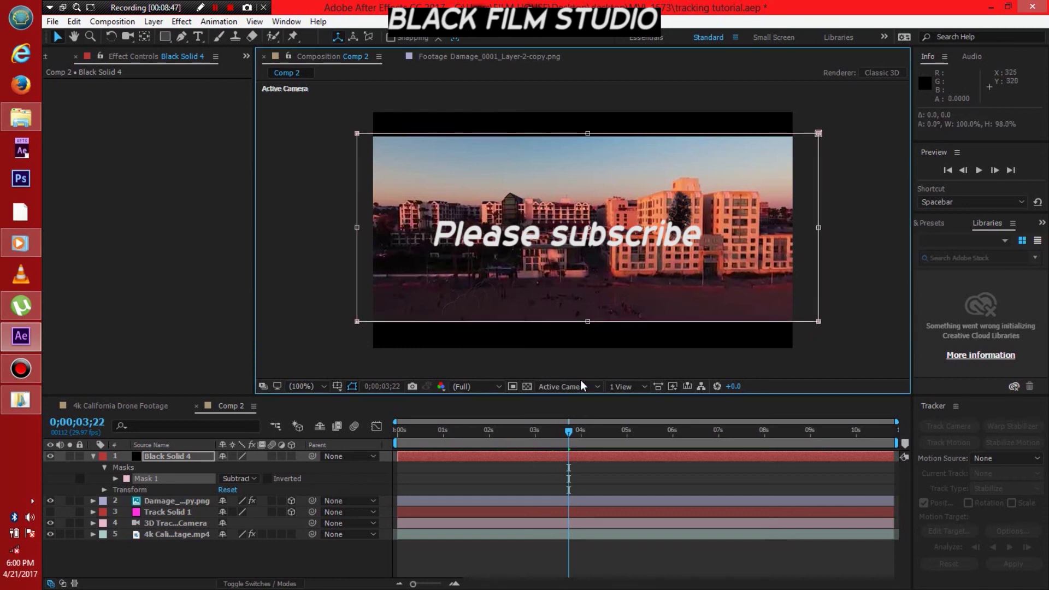
- Scrub through the footage, then play the letterboxed composition from frame 0
left_click_drag(642, 434, 790, 442)
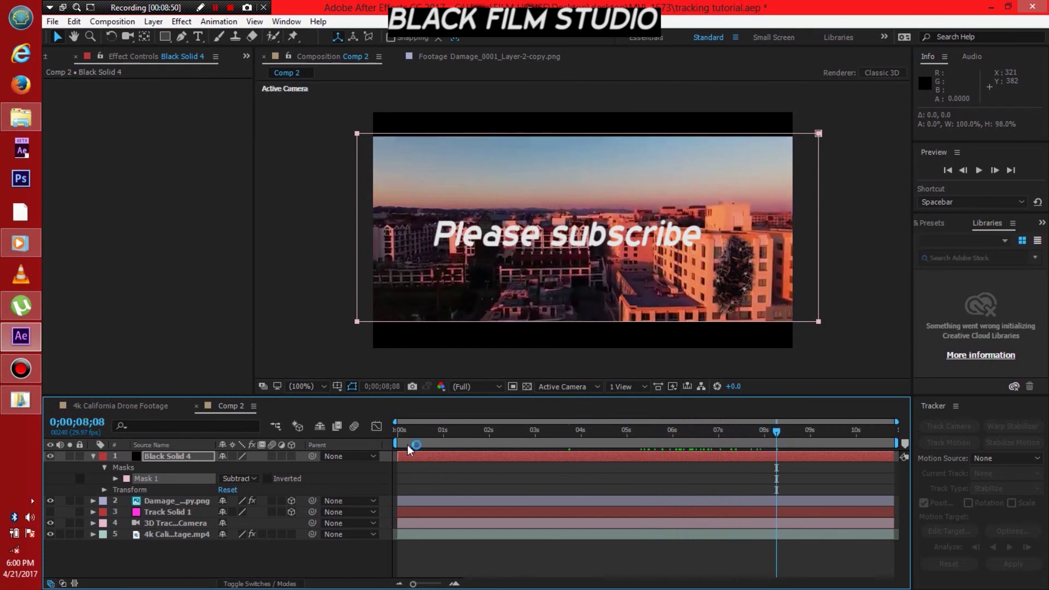
left_click(397, 431)
left_click(979, 170)
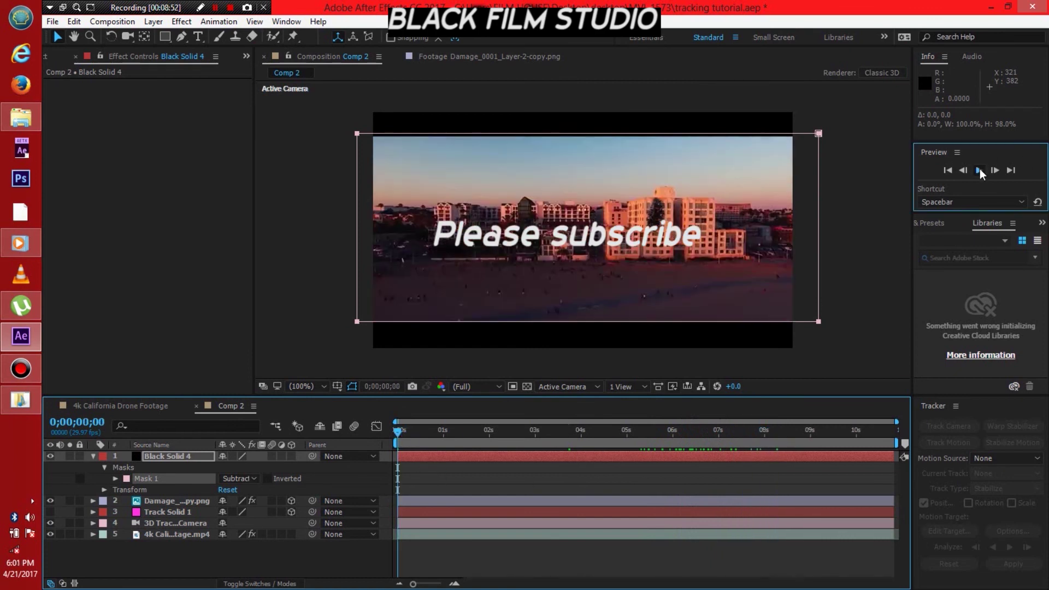